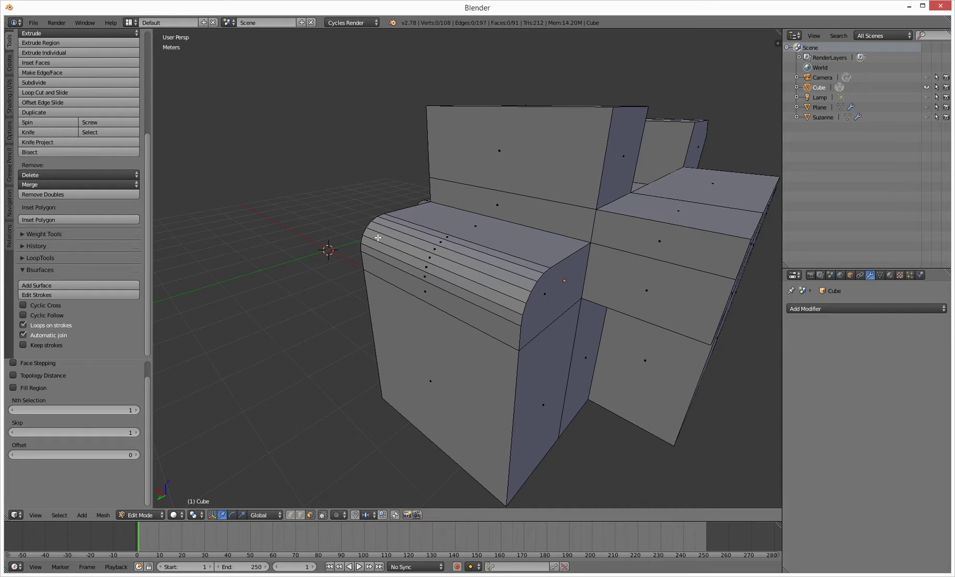
- Select the three curved face strips along the front block's rounded top edge
{"action": "right_click", "coordinate": [446, 255]}
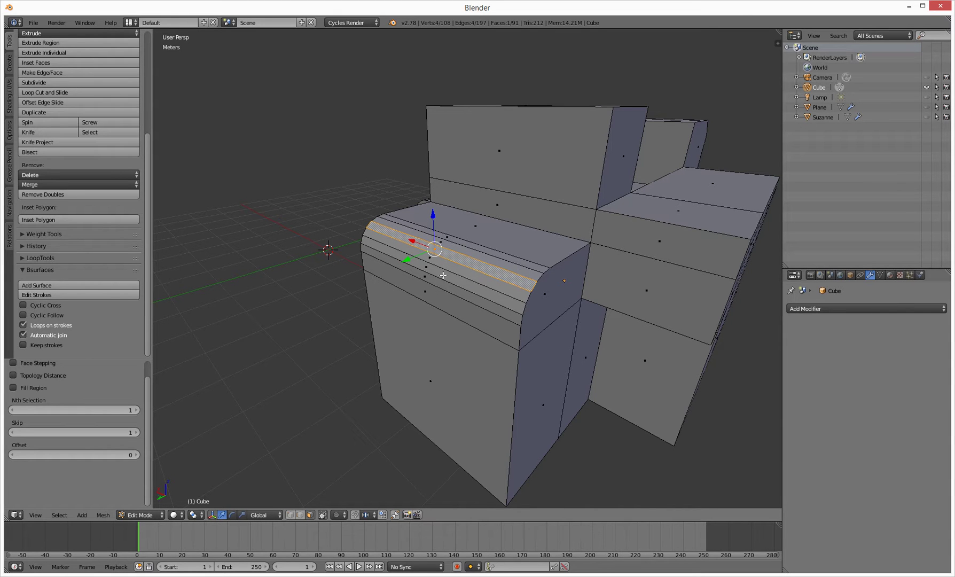
{"action": "right_click", "coordinate": [447, 272], "text": "shift"}
{"action": "right_click", "coordinate": [447, 276], "text": "shift"}
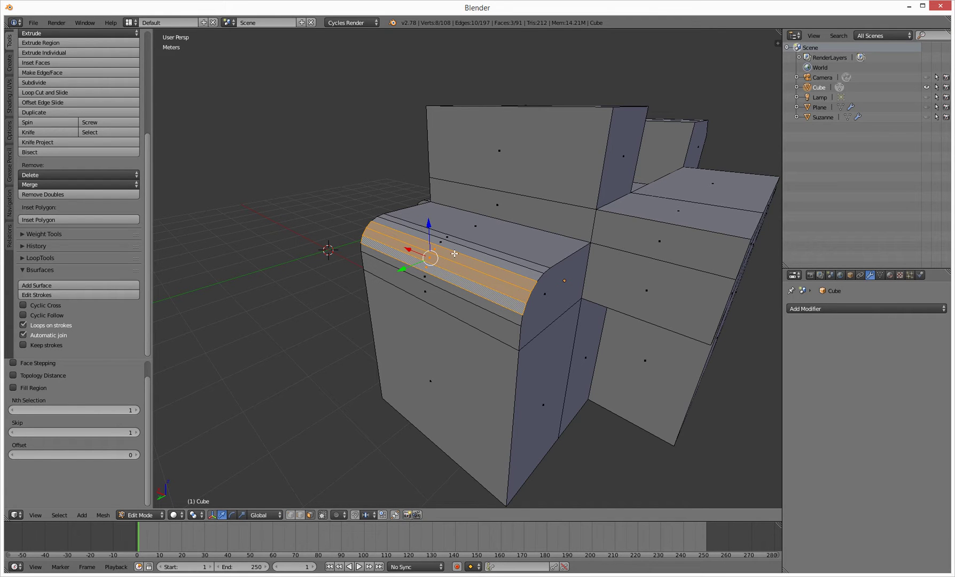
- Extrude the three selected strips and set the Extrude Region Vector Z to 50
{"action": "key", "text": "e"}
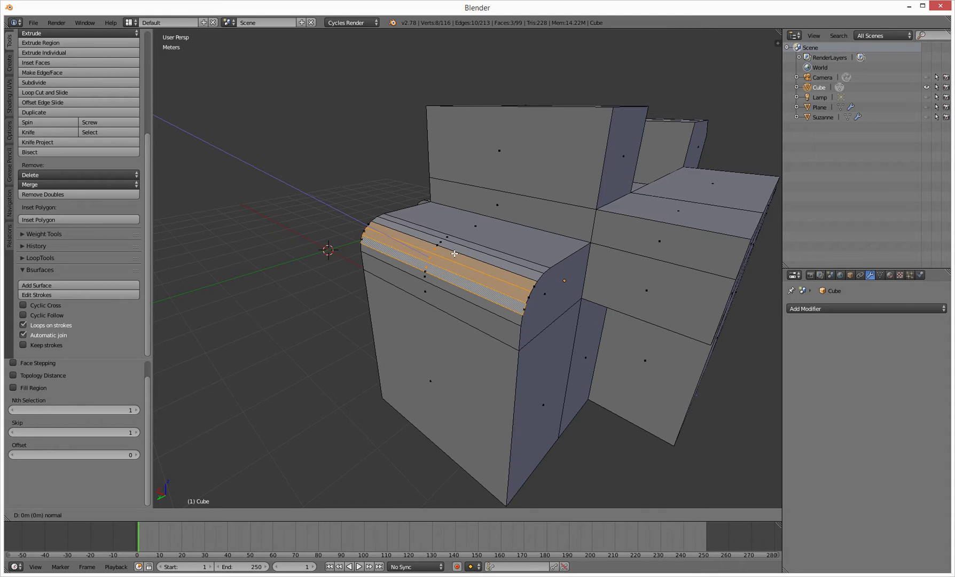
{"action": "left_click", "coordinate": [393, 233]}
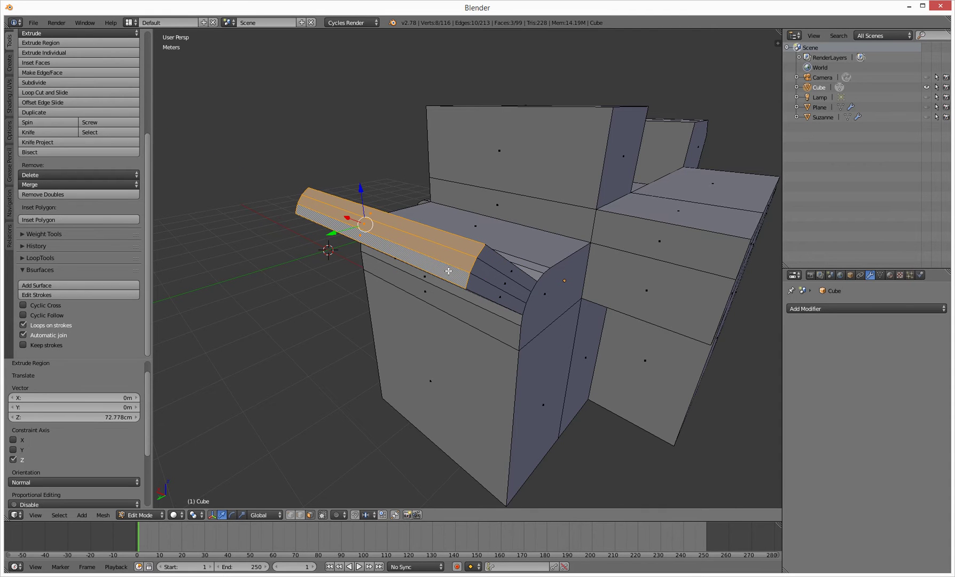
{"action": "key", "text": "KP_6"}
{"action": "key", "text": "KP_6"}
{"action": "key", "text": "KP_6"}
{"action": "key", "text": "KP_6"}
{"action": "key", "text": "KP_6"}
{"action": "key", "text": "KP_6"}
{"action": "key", "text": "KP_6"}
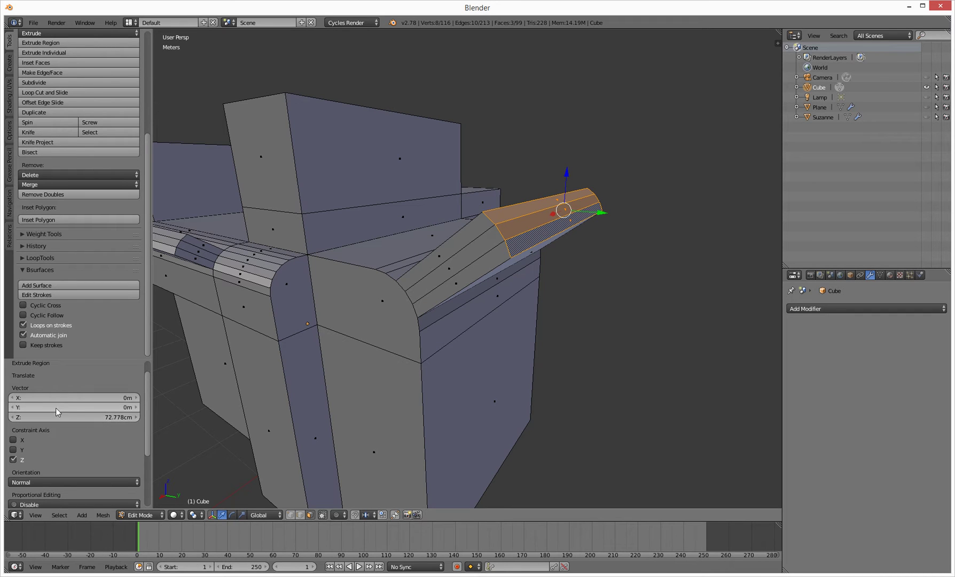
{"action": "left_click", "coordinate": [110, 418]}
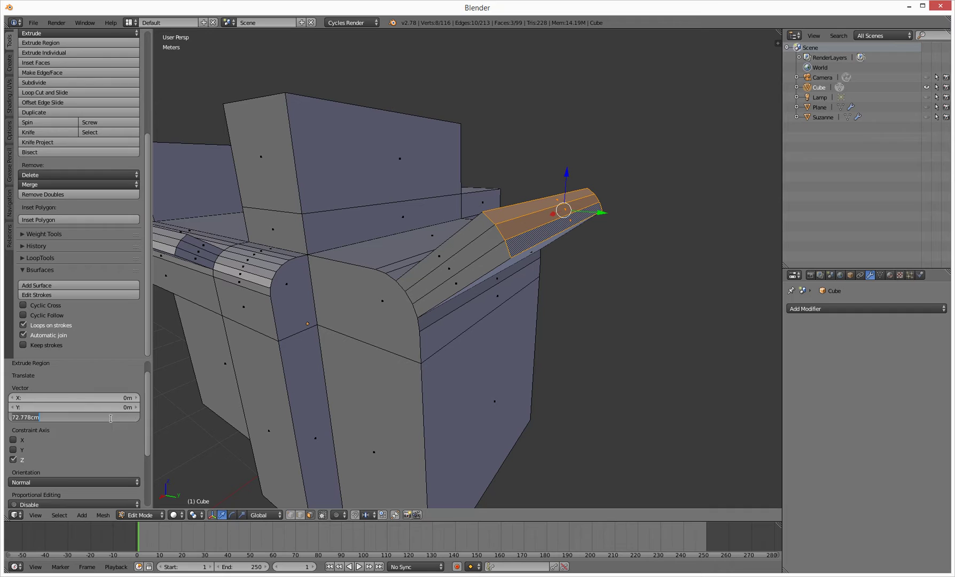
{"action": "type", "text": "50"}
{"action": "key", "text": "Return"}
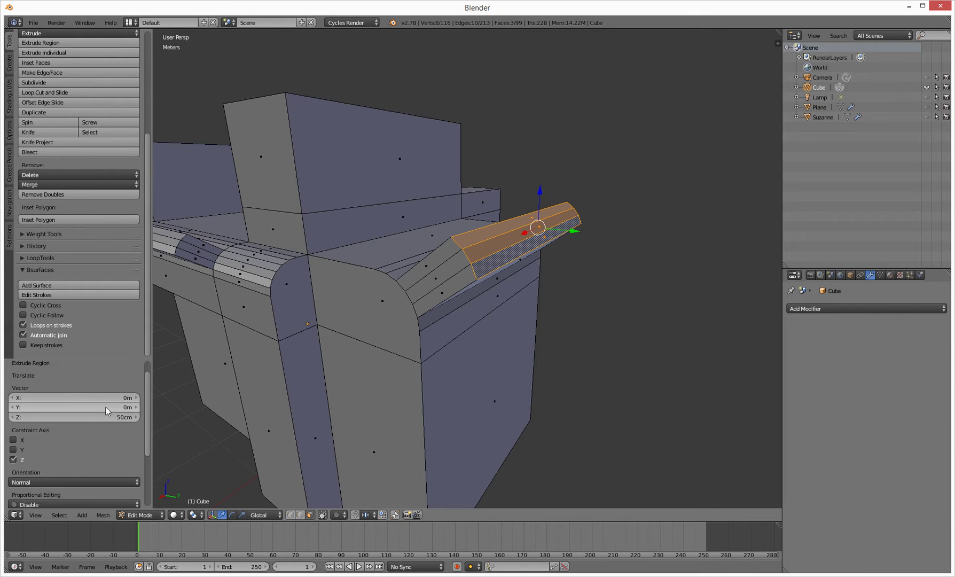
{"action": "middle_click_drag", "start_coordinate": [494, 303], "coordinate": [471, 321]}
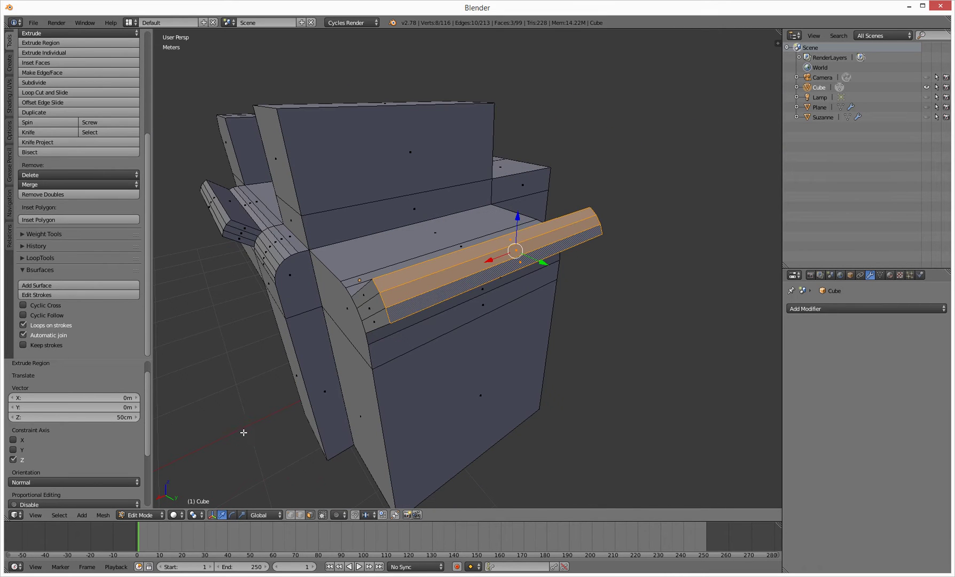
- Clear the selection, pick the tall back block's face and start extruding it along its normal
{"action": "key", "text": "w"}
{"action": "key", "text": "Escape"}
{"action": "key", "text": "a"}
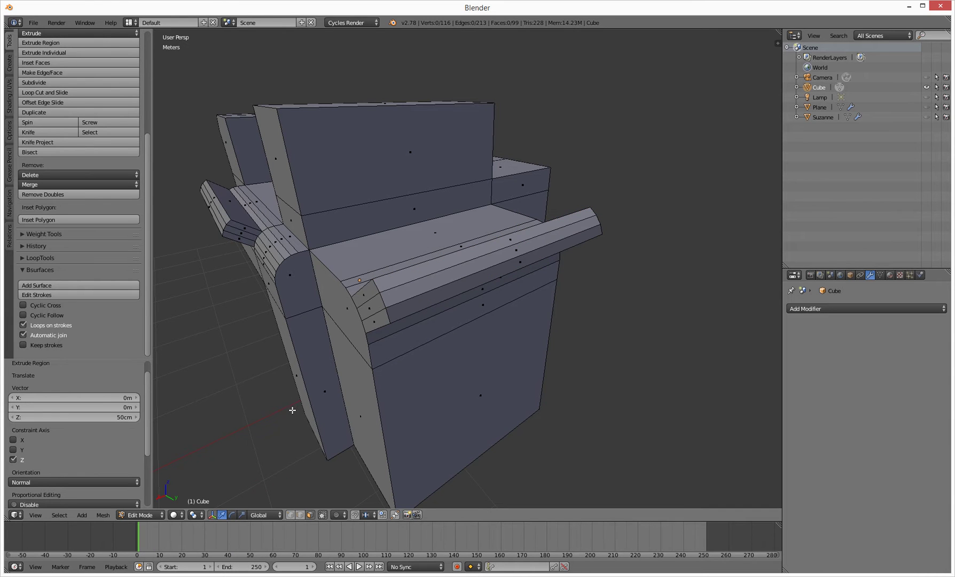
{"action": "right_click", "coordinate": [408, 141]}
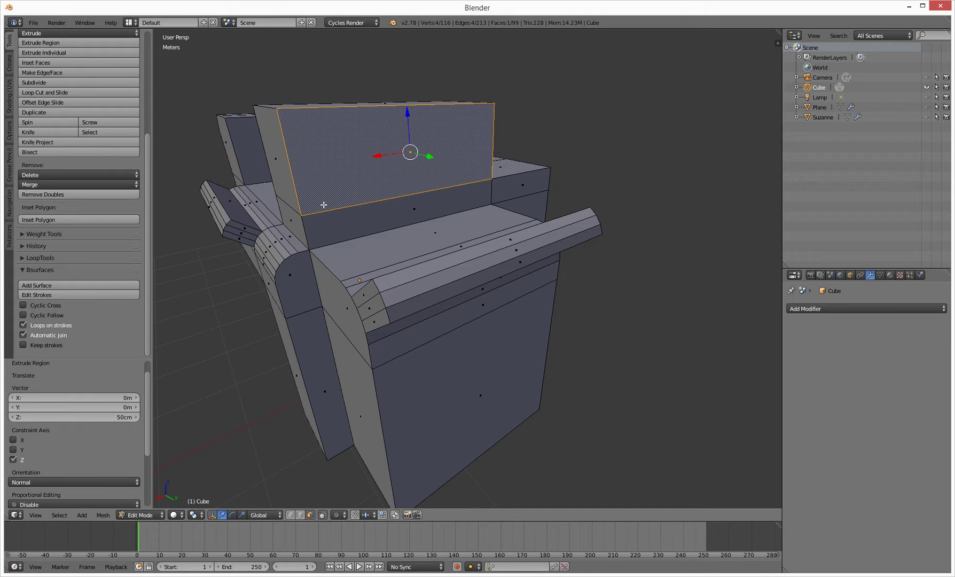
{"action": "key", "text": "e"}
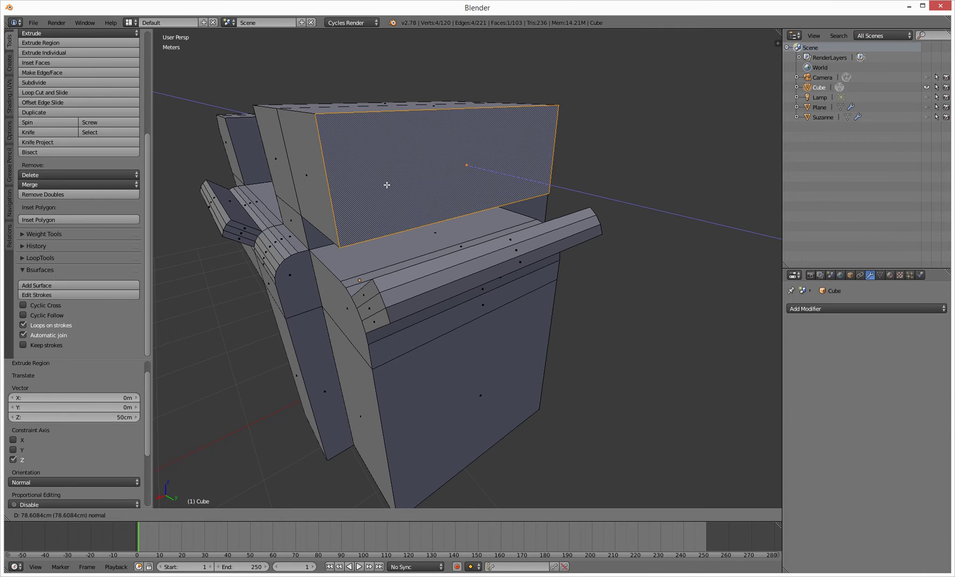
- Confirm the back-face extrusion, entering 75cm and then 50cm as the Vector Z distance
{"action": "left_click", "coordinate": [386, 178]}
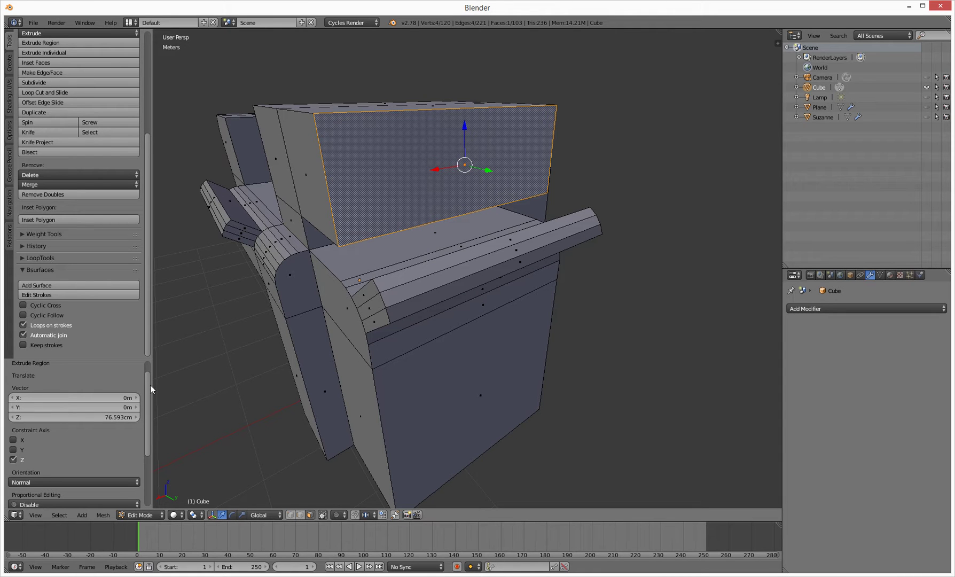
{"action": "left_click", "coordinate": [110, 419]}
{"action": "left_click_drag", "start_coordinate": [46, 419], "coordinate": [3, 418]}
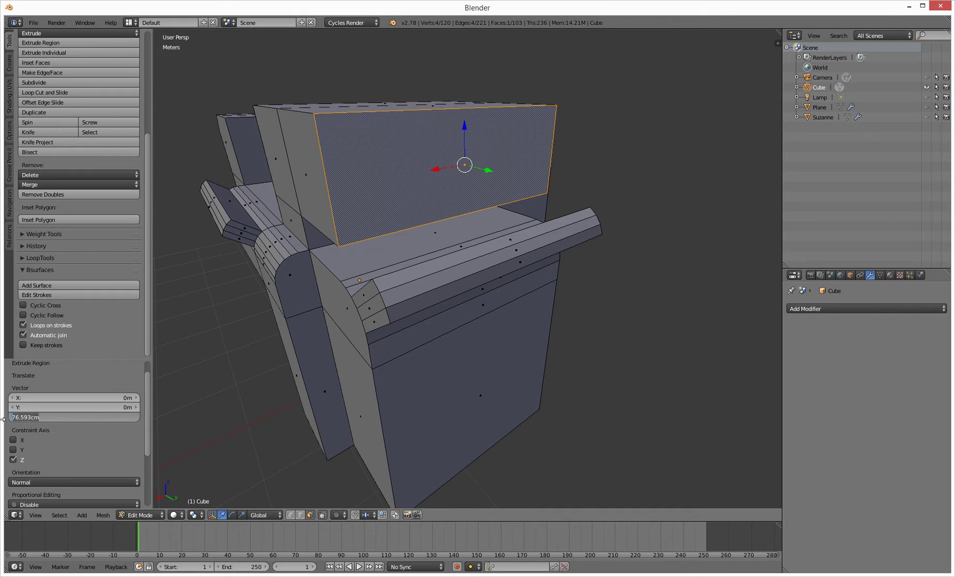
{"action": "type", "text": "75cm"}
{"action": "key", "text": "Return"}
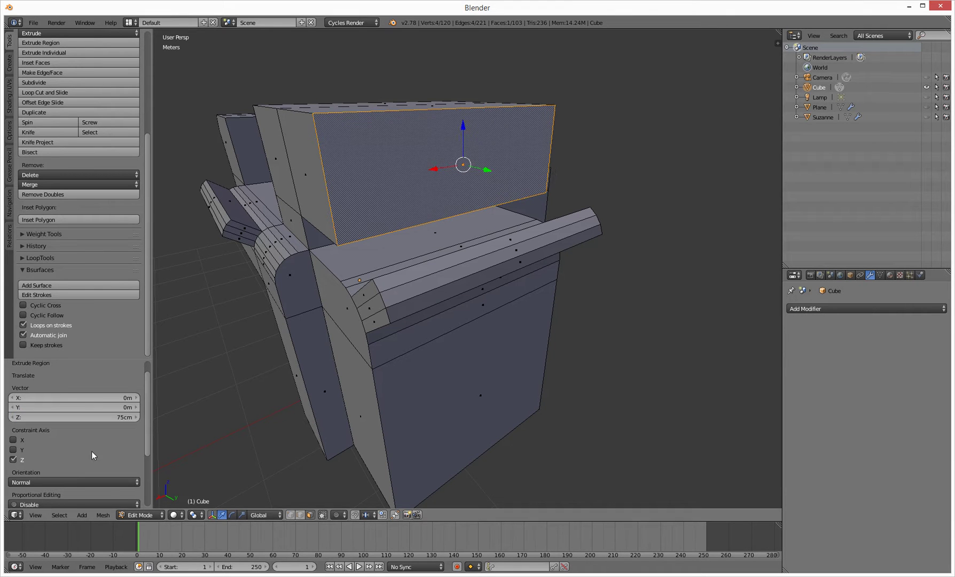
{"action": "left_click", "coordinate": [74, 419]}
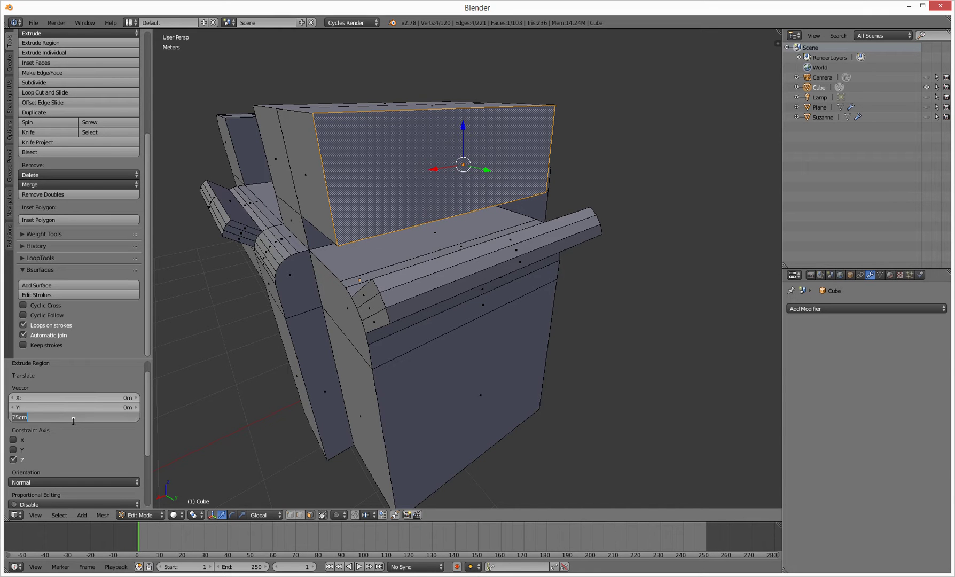
{"action": "type", "text": "50cm"}
{"action": "key", "text": "Return"}
{"action": "middle_click_drag", "start_coordinate": [292, 225], "coordinate": [353, 223]}
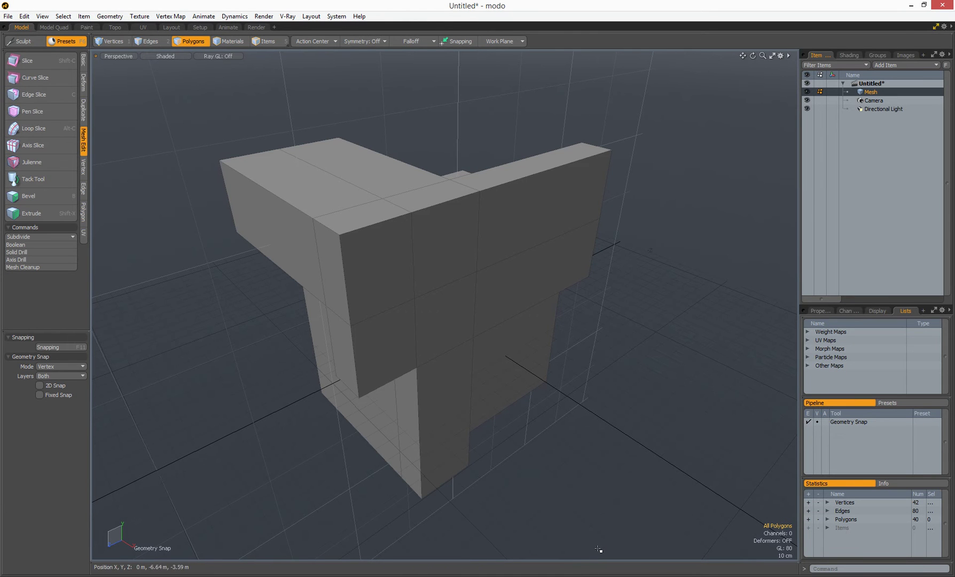
- Paint-select the three polygons of the L-shaped top surface from a frontal view
{"action": "middle_click_drag", "start_coordinate": [406, 373], "coordinate": [505, 413], "text": "alt"}
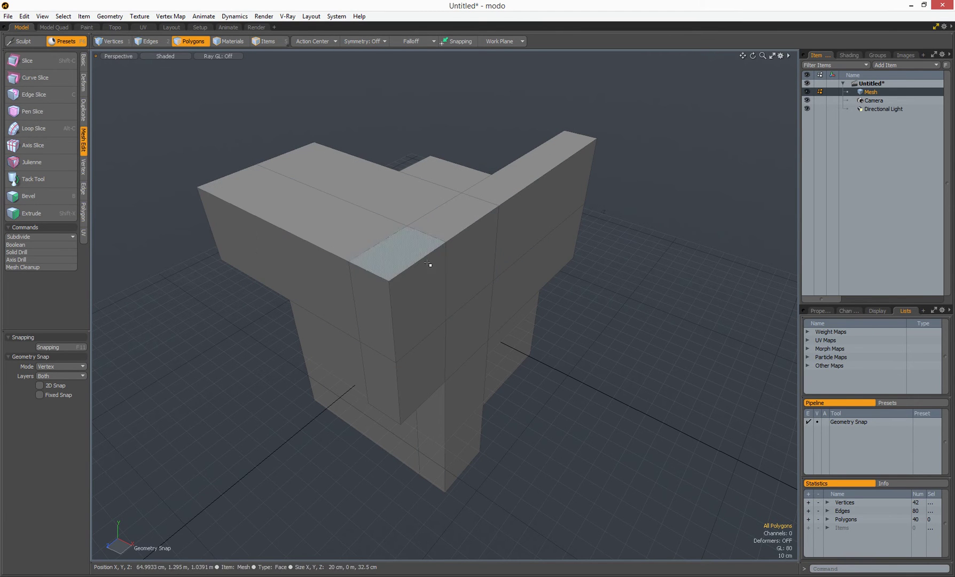
{"action": "left_click_drag", "start_coordinate": [441, 220], "coordinate": [340, 229]}
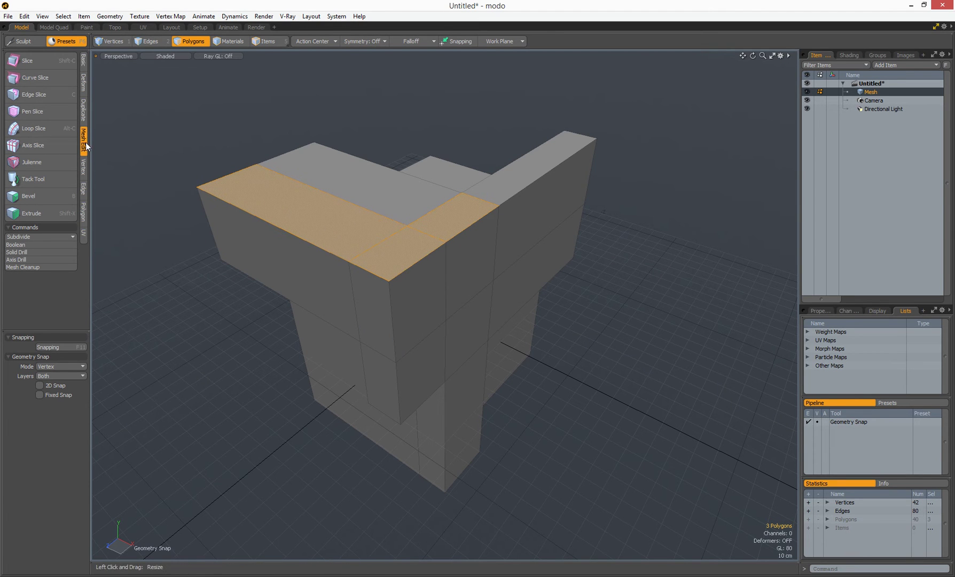
- Extrude the L-shaped top polygons upward with the Y handle, settling at 17 cm
{"action": "left_click", "coordinate": [36, 212]}
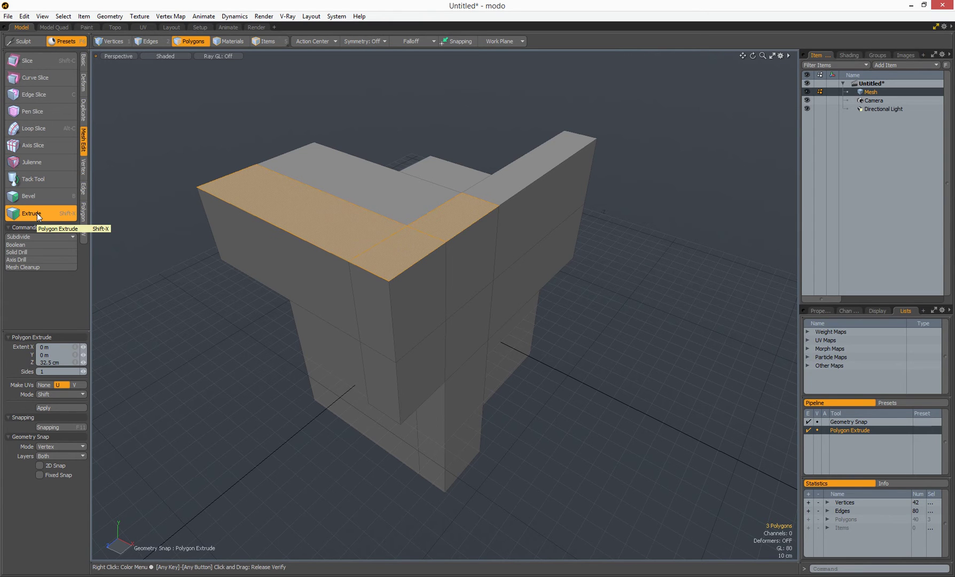
{"action": "left_click", "coordinate": [320, 214]}
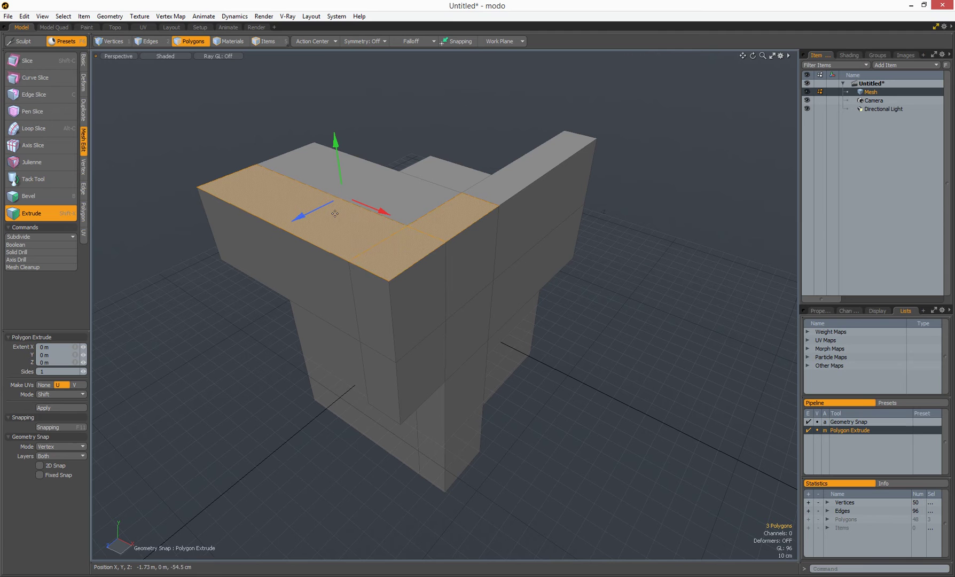
{"action": "left_click_drag", "start_coordinate": [337, 160], "coordinate": [327, 90]}
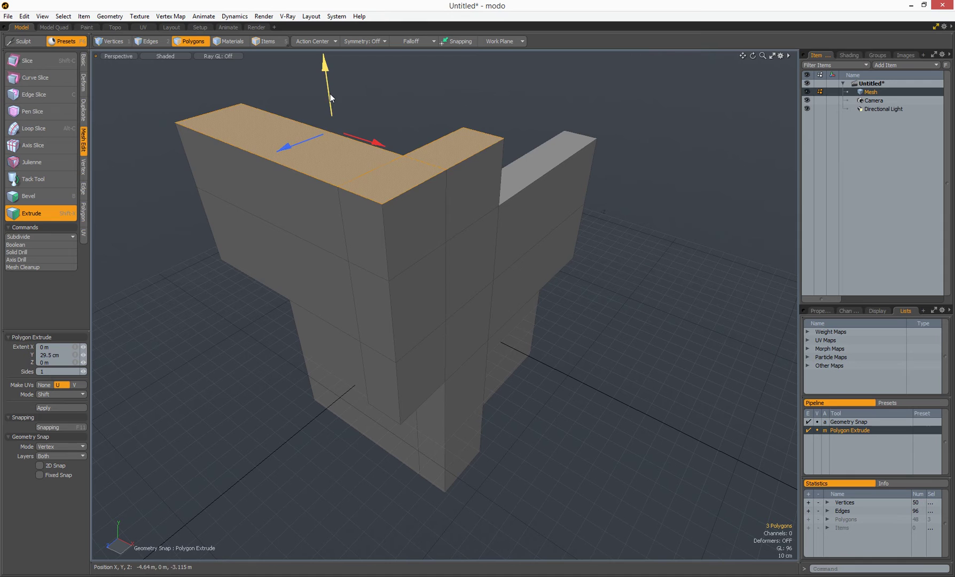
{"action": "left_click_drag", "start_coordinate": [327, 99], "coordinate": [331, 131]}
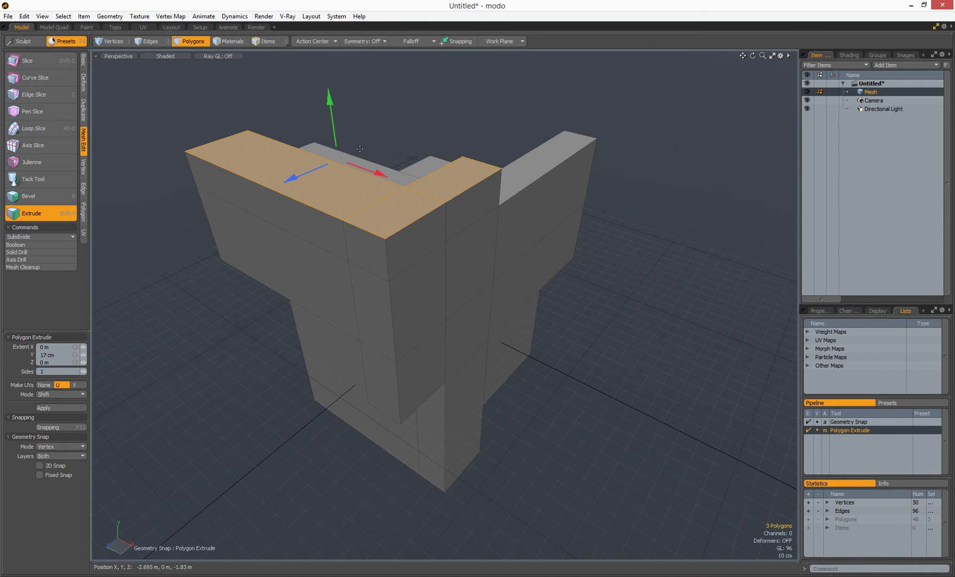
{"action": "key", "text": "space"}
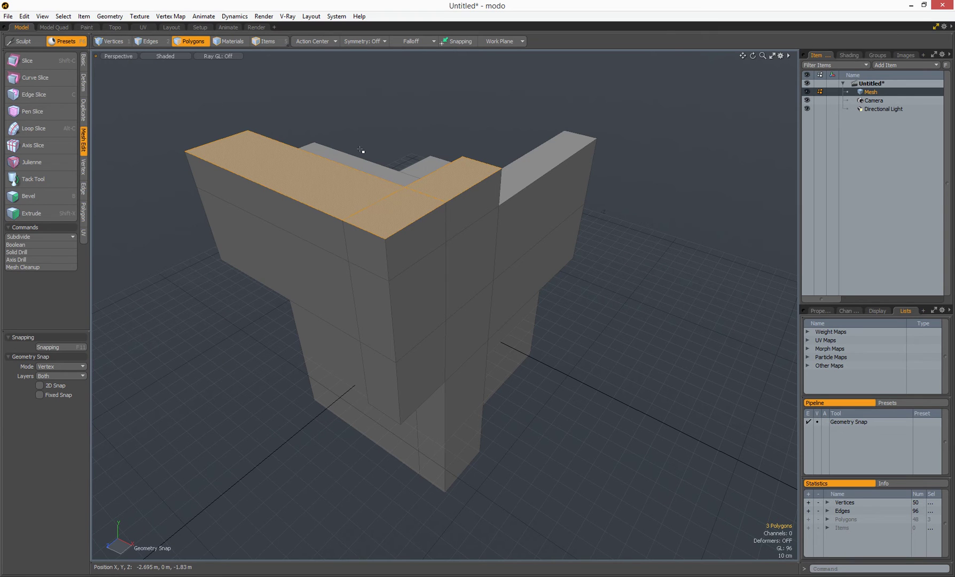
- Select the front top face and two side faces, try extruding them, then undo it
{"action": "left_click", "coordinate": [158, 316]}
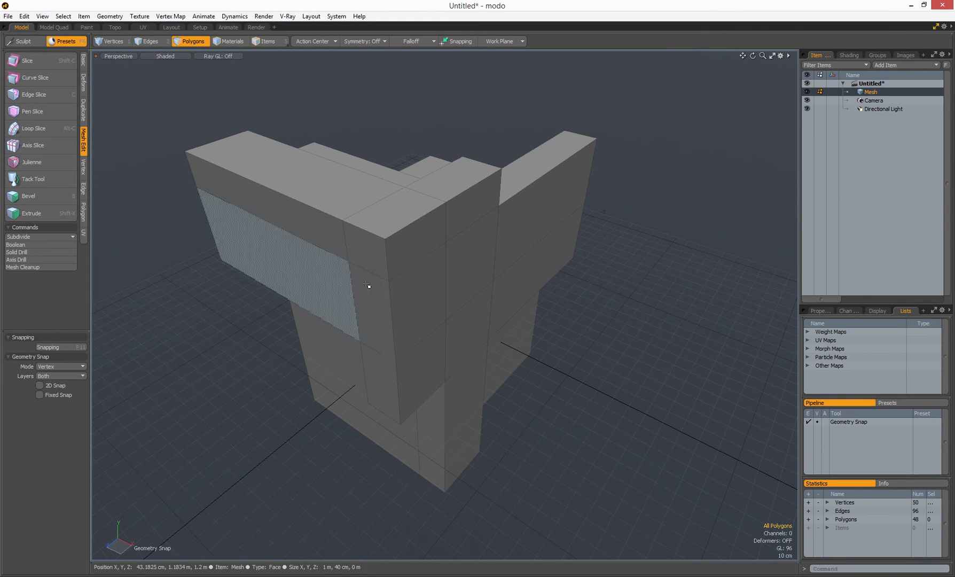
{"action": "mouse_move", "coordinate": [403, 264]}
{"action": "left_mouse_down"}
{"action": "mouse_move", "coordinate": [461, 237]}
{"action": "mouse_move", "coordinate": [465, 216]}
{"action": "left_mouse_up"}
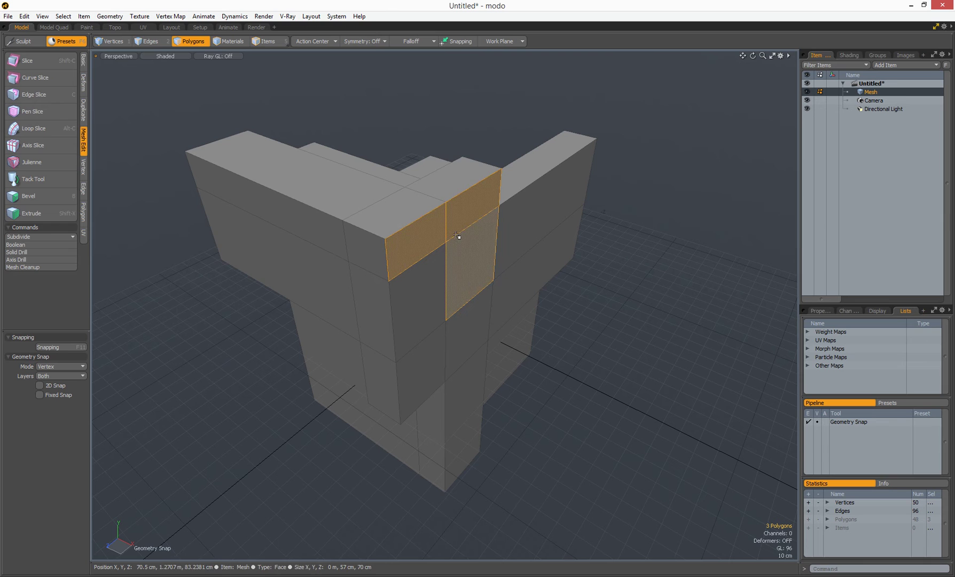
{"action": "left_click", "coordinate": [46, 213]}
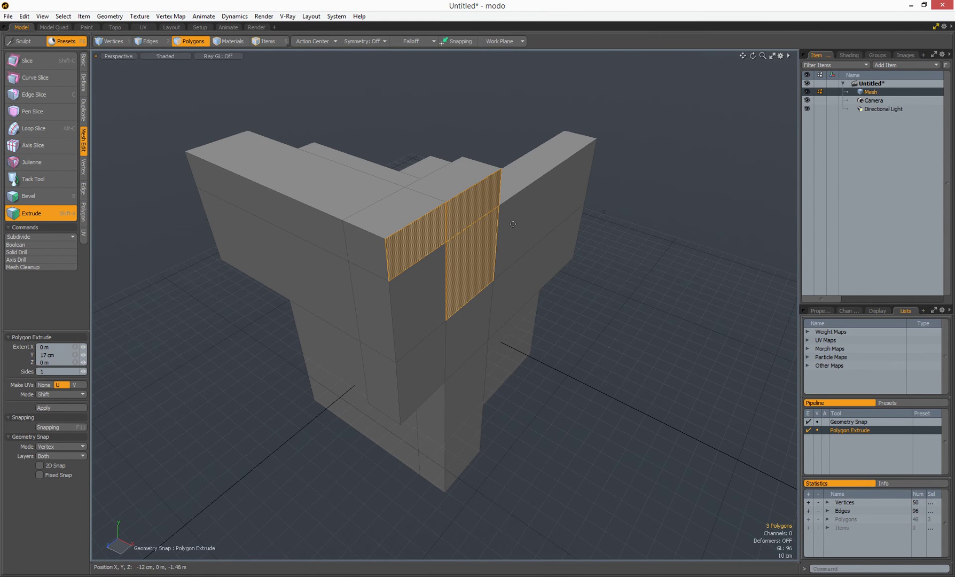
{"action": "left_click_drag", "start_coordinate": [513, 224], "coordinate": [537, 262]}
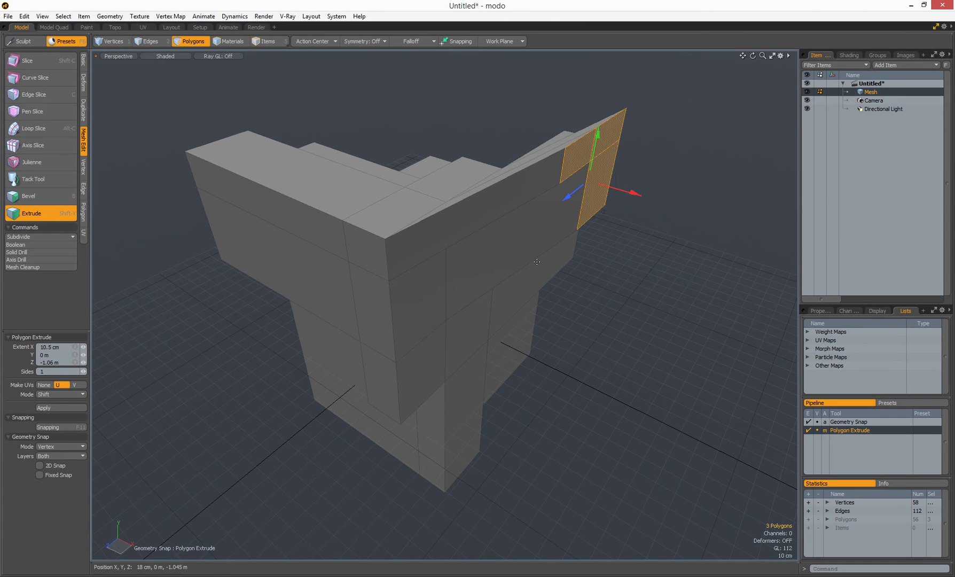
{"action": "middle_click_drag", "start_coordinate": [194, 367], "coordinate": [154, 361], "text": "alt"}
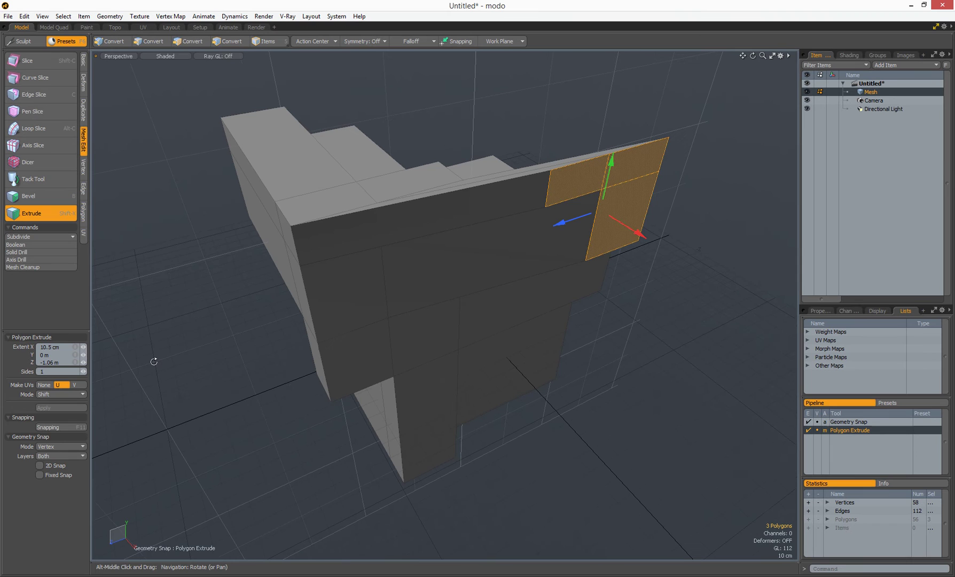
{"action": "key", "text": "ctrl+z"}
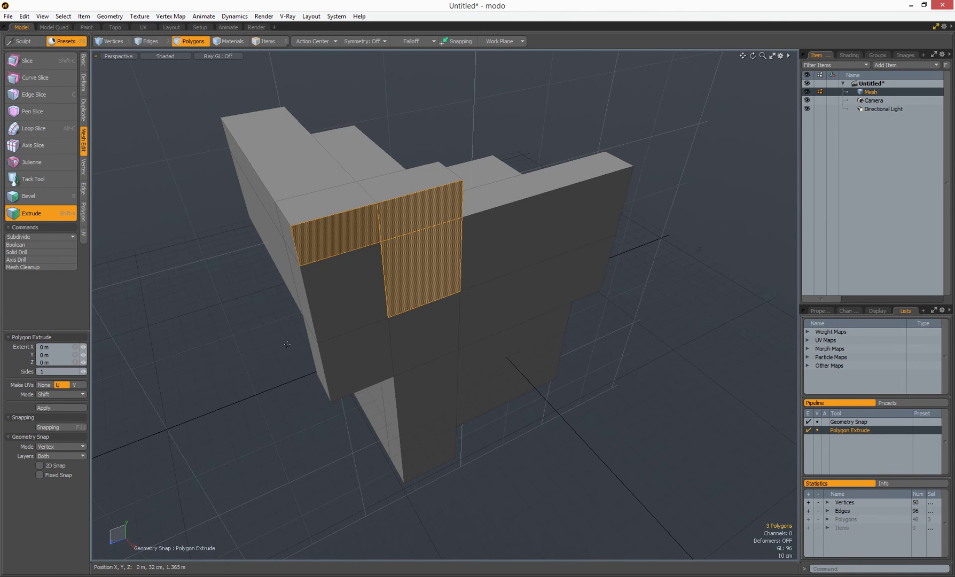
- Move the selected polygons outward, then clear the polygon selection
{"action": "key", "text": "y"}
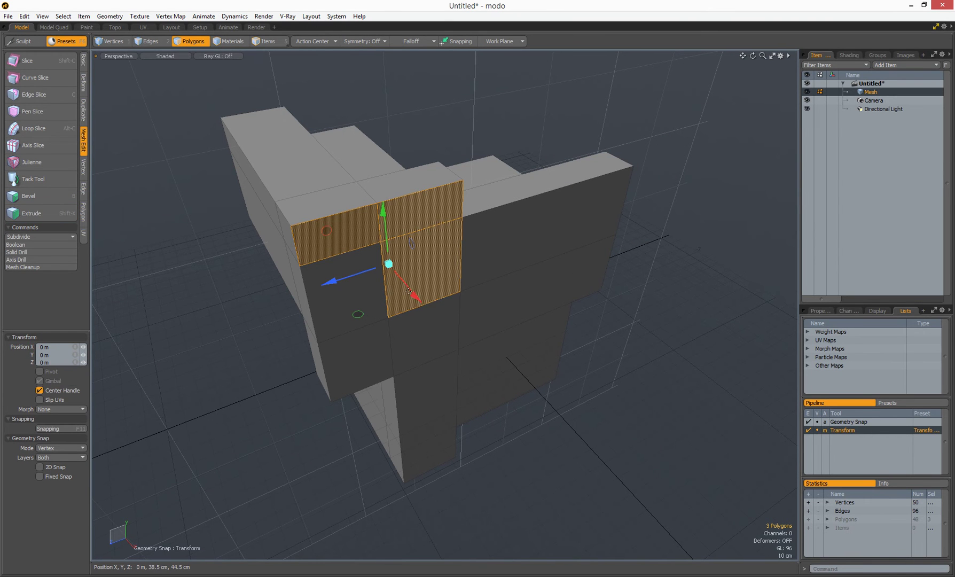
{"action": "left_click_drag", "start_coordinate": [412, 294], "coordinate": [319, 266]}
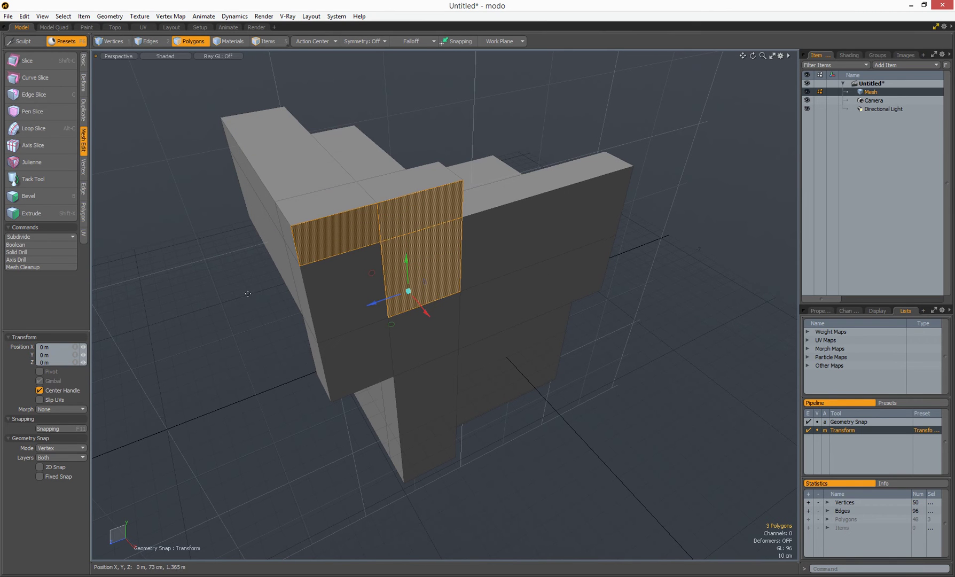
{"action": "key", "text": "space"}
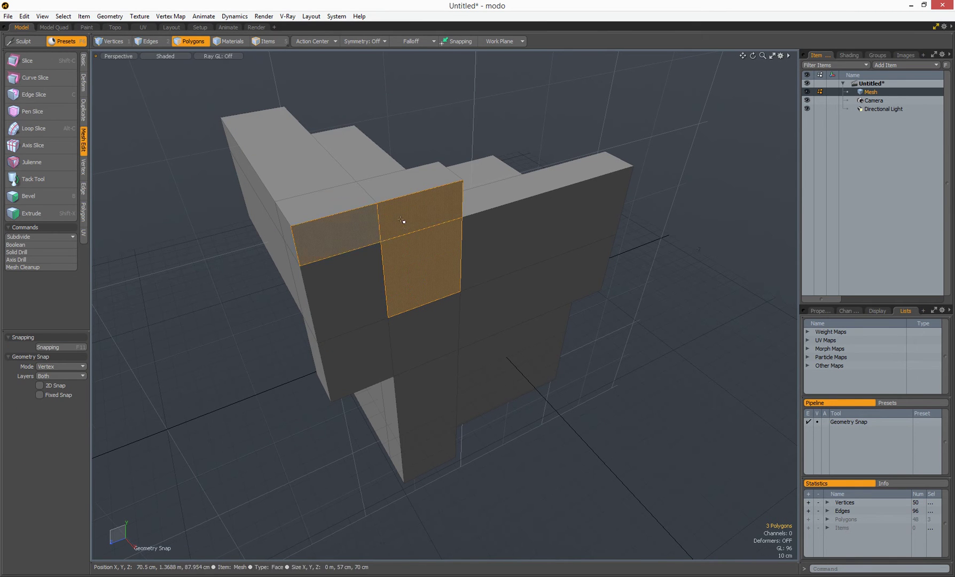
{"action": "key", "text": "Escape"}
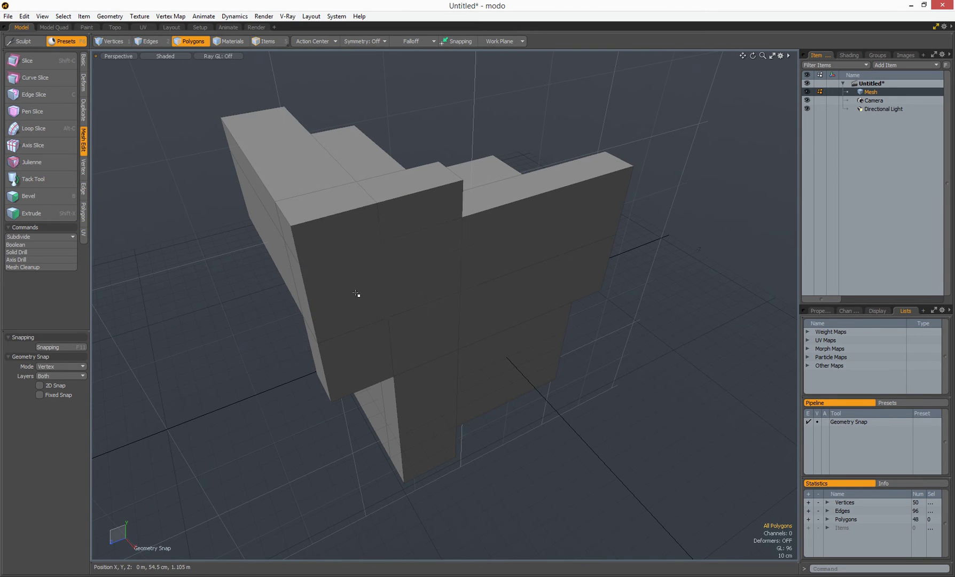
- Select three polygons on the front face and extrude them 20 cm along X
{"action": "mouse_move", "coordinate": [422, 277]}
{"action": "left_mouse_down"}
{"action": "mouse_move", "coordinate": [357, 279]}
{"action": "mouse_move", "coordinate": [355, 247]}
{"action": "left_mouse_up"}
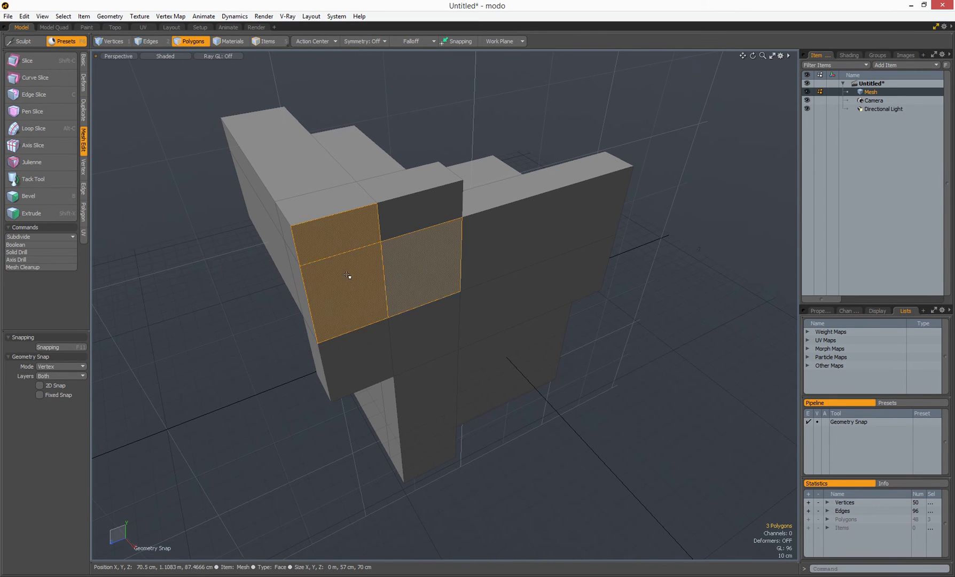
{"action": "left_click", "coordinate": [44, 214]}
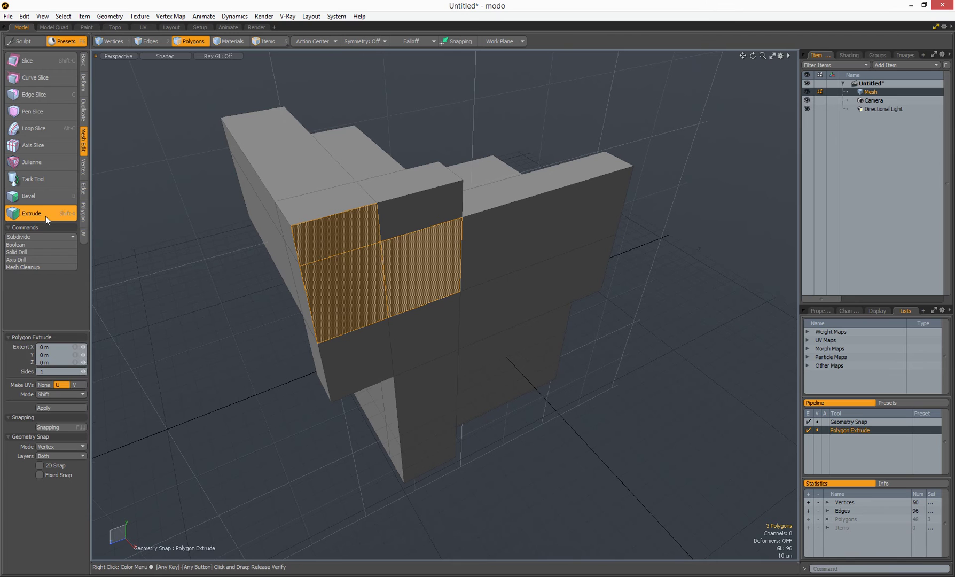
{"action": "left_click", "coordinate": [336, 243]}
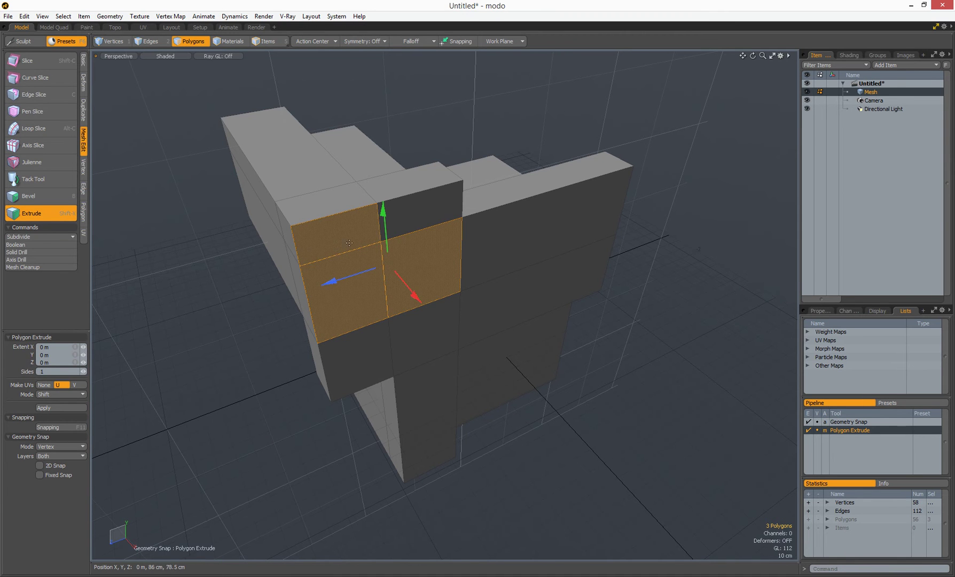
{"action": "left_click_drag", "start_coordinate": [401, 281], "coordinate": [428, 310]}
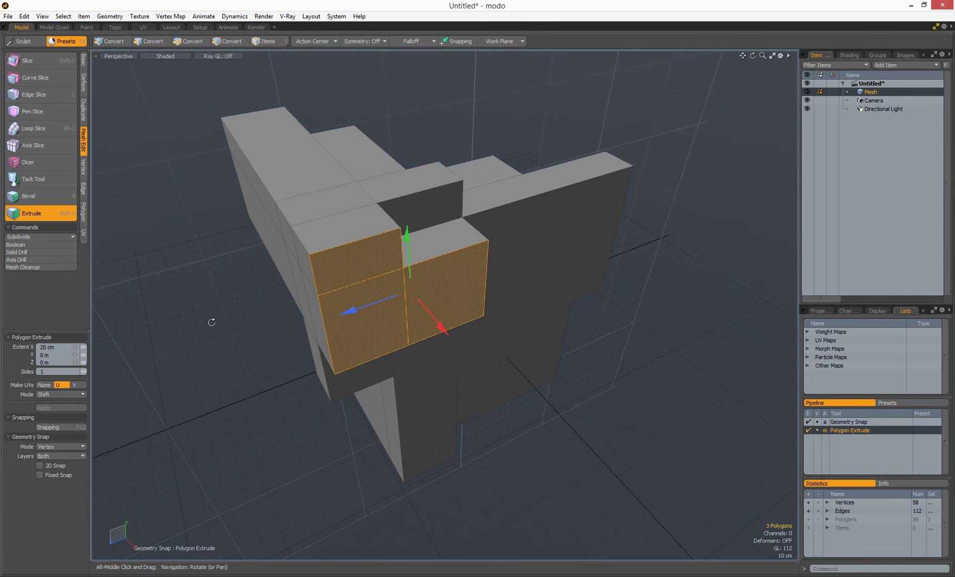
{"action": "left_click_drag", "start_coordinate": [211, 322], "coordinate": [250, 310], "text": "alt"}
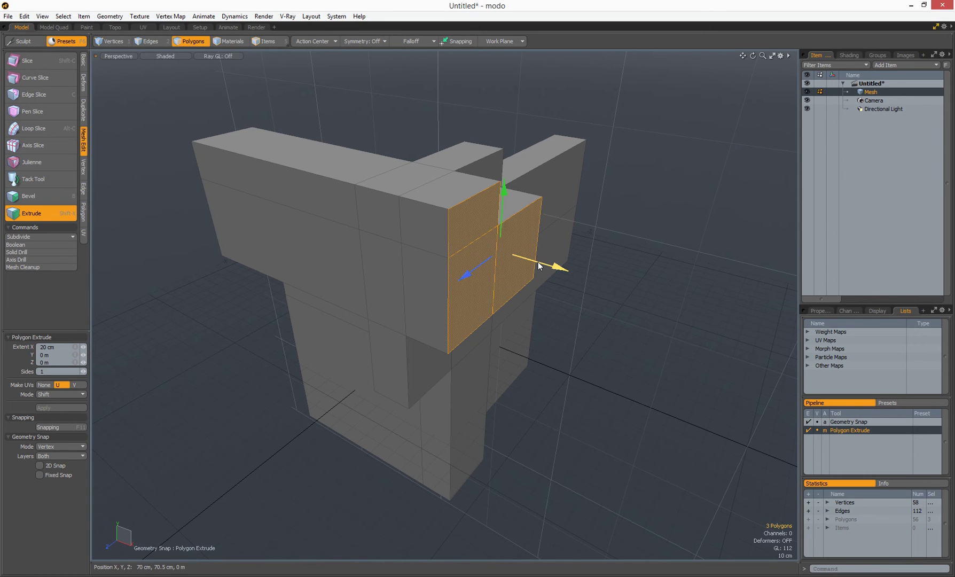
- Enter 50 as the Extent X extrusion distance, then drag the handle back to 37 cm
{"action": "mouse_move", "coordinate": [545, 267]}
{"action": "left_mouse_down"}
{"action": "mouse_move", "coordinate": [587, 273]}
{"action": "mouse_move", "coordinate": [563, 270]}
{"action": "left_mouse_up"}
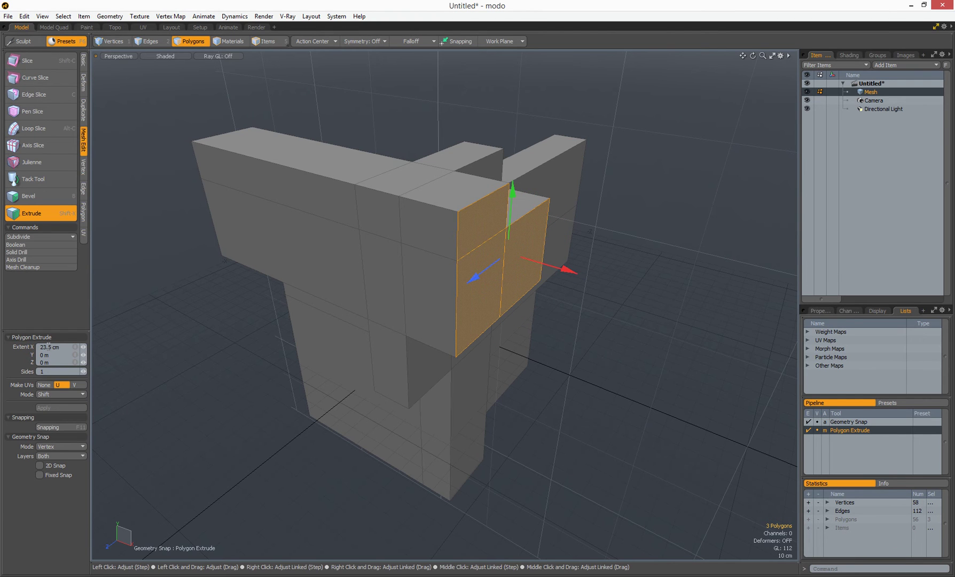
{"action": "type", "text": "50"}
{"action": "key", "text": "Return"}
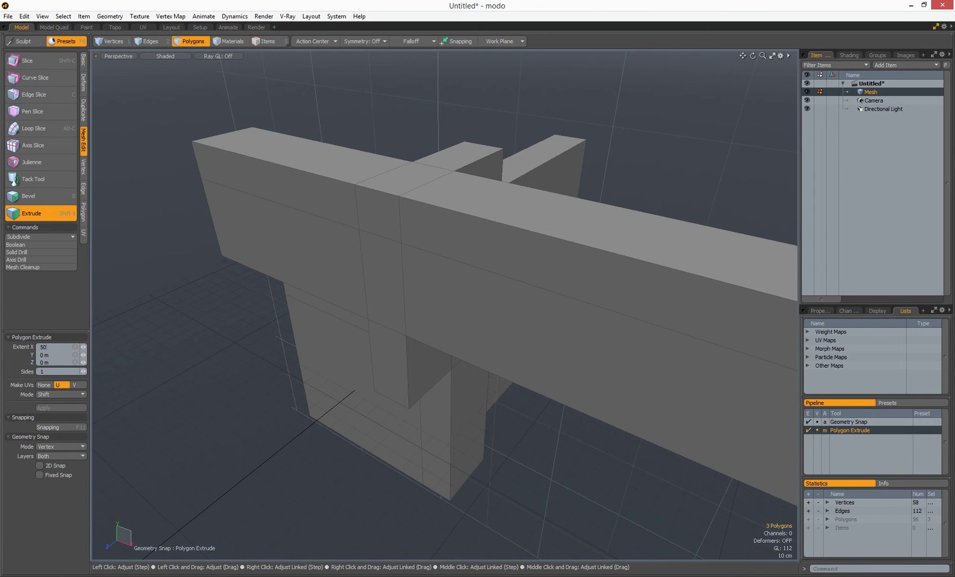
{"action": "key", "text": "Return"}
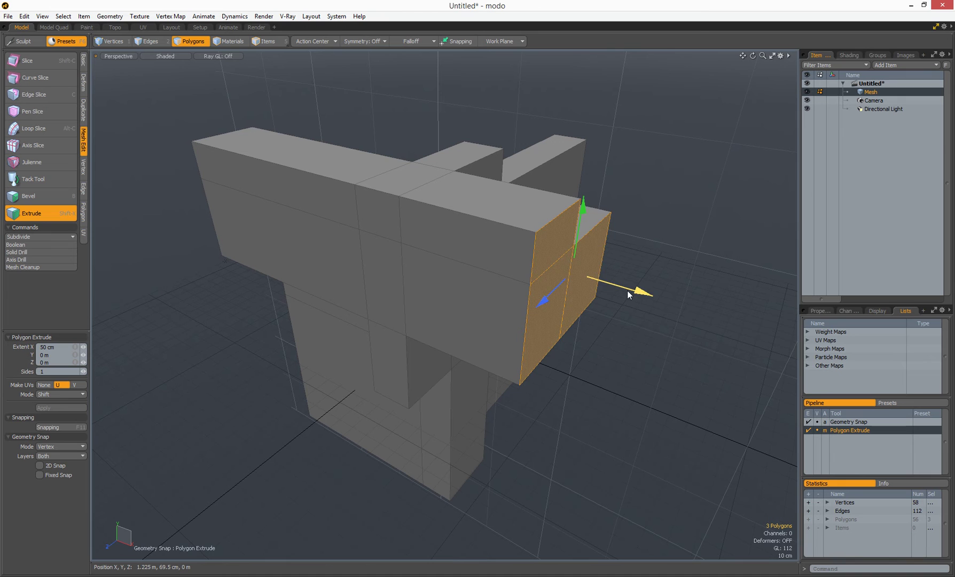
{"action": "left_click_drag", "start_coordinate": [626, 290], "coordinate": [593, 290]}
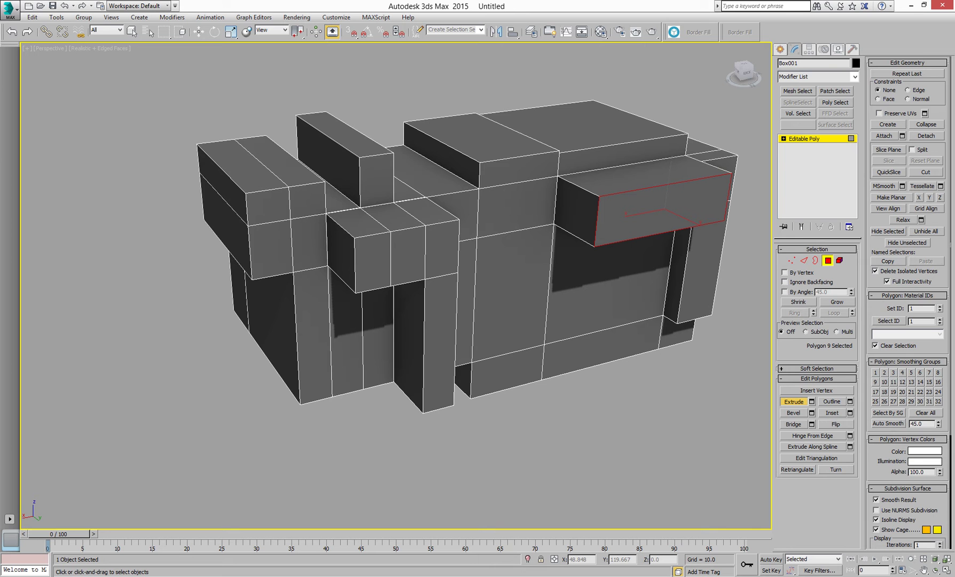
- Select the two front polygons and extrude them outward as a block with freehand Extrude
{"action": "middle_click_drag", "start_coordinate": [435, 438], "coordinate": [342, 455], "text": "alt"}
{"action": "left_click", "coordinate": [344, 454]}
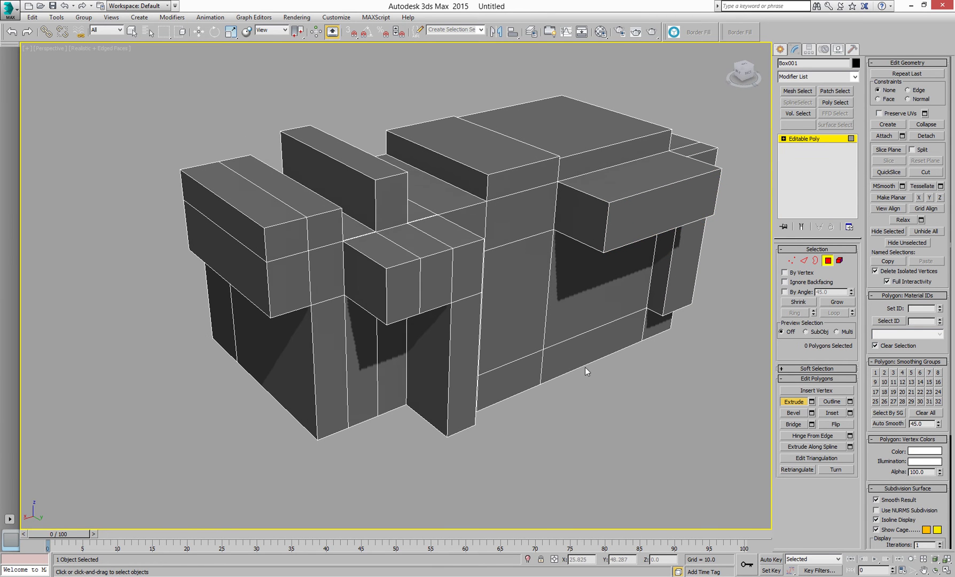
{"action": "key", "text": "w"}
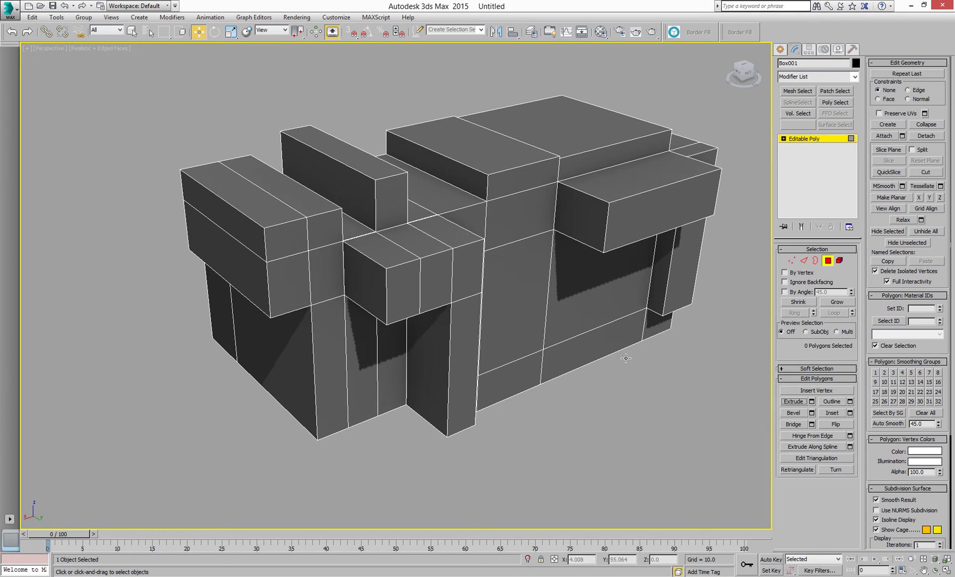
{"action": "middle_click_drag", "start_coordinate": [581, 250], "coordinate": [407, 275], "text": "alt"}
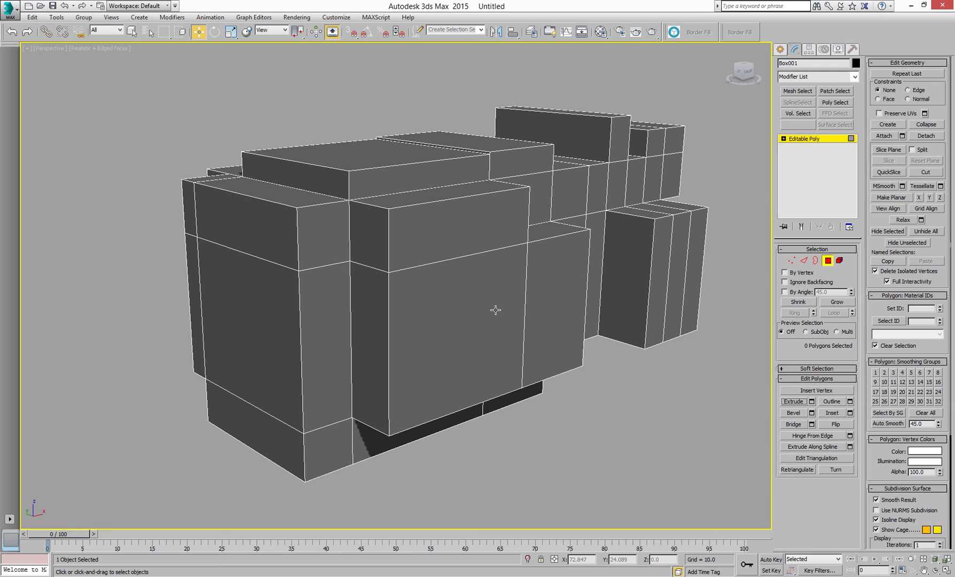
{"action": "left_click", "coordinate": [541, 314]}
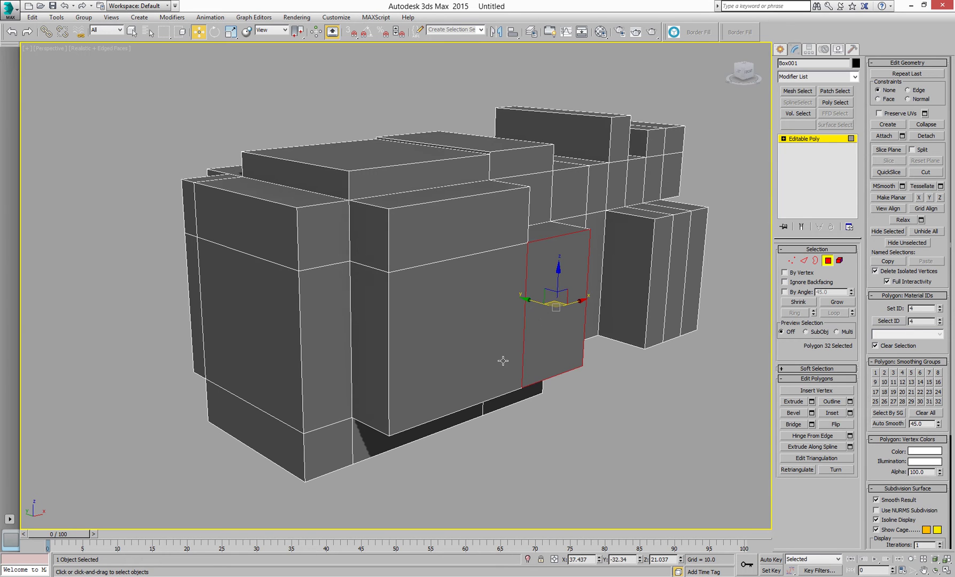
{"action": "left_click", "coordinate": [458, 352], "text": "ctrl"}
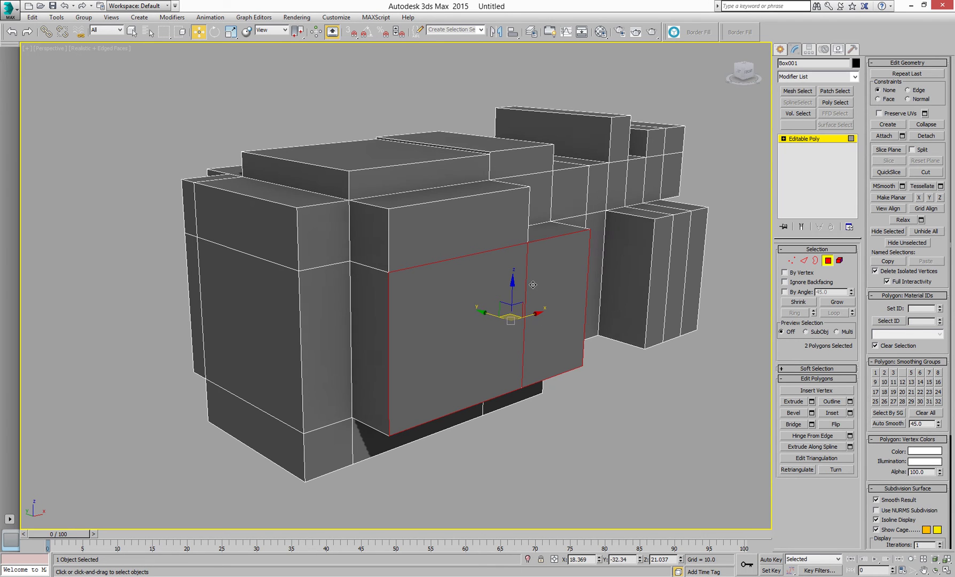
{"action": "left_click", "coordinate": [794, 402]}
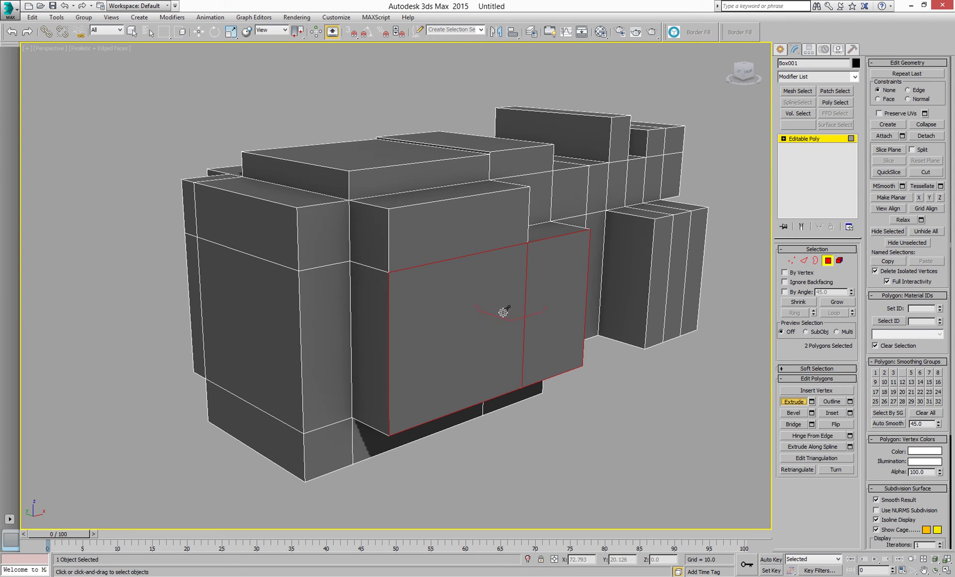
{"action": "left_click_drag", "start_coordinate": [461, 303], "coordinate": [344, 214]}
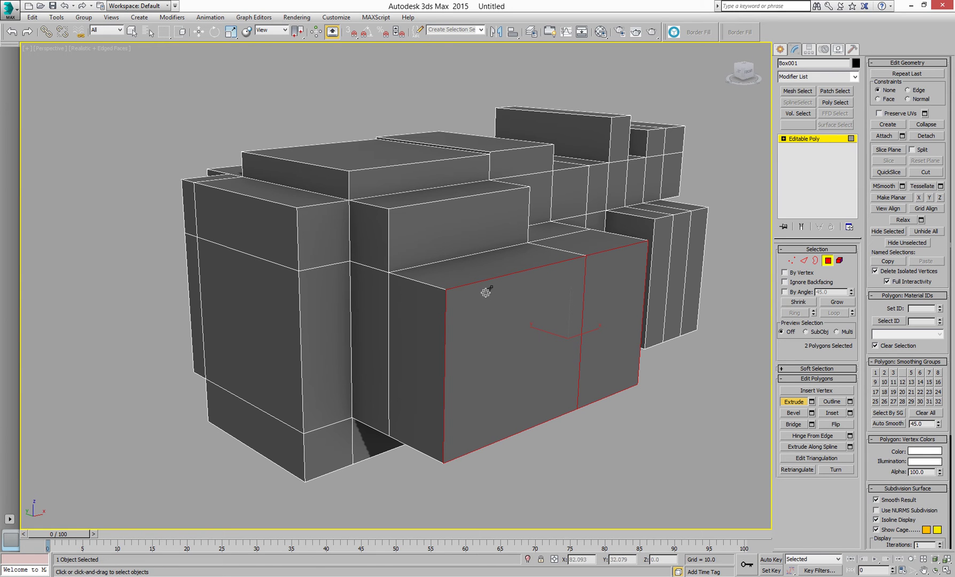
{"action": "left_click_drag", "start_coordinate": [506, 337], "coordinate": [395, 284]}
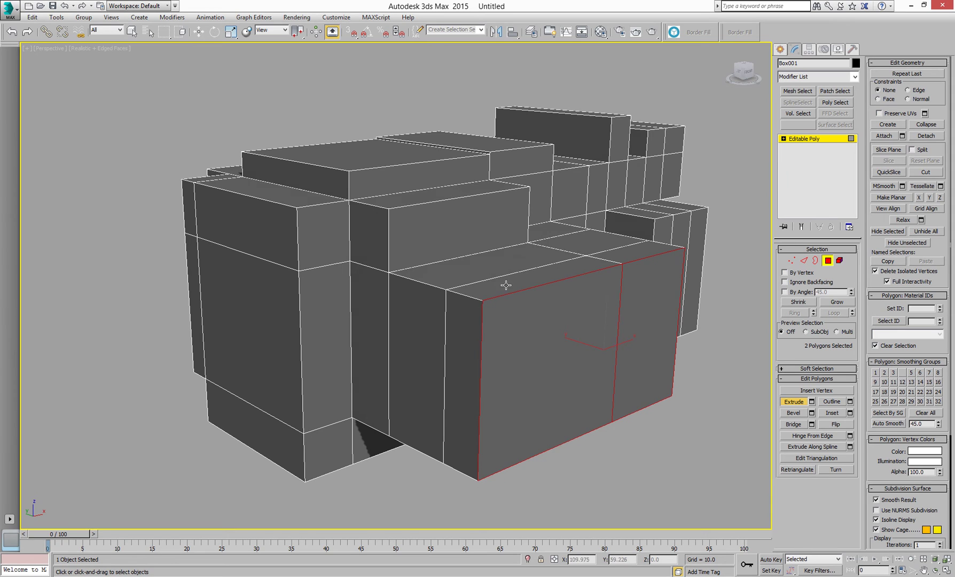
{"action": "left_click_drag", "start_coordinate": [540, 318], "coordinate": [582, 325]}
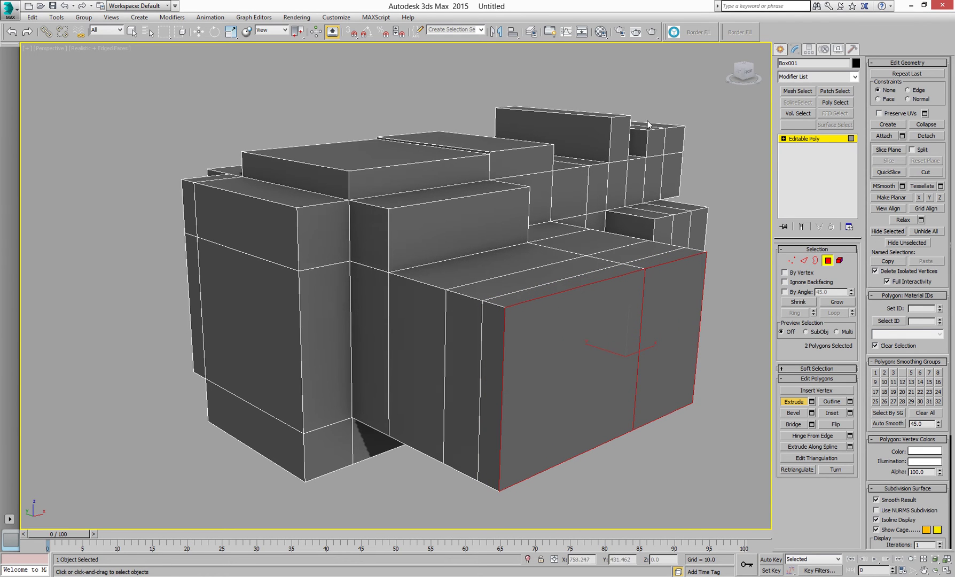
- Extrude the top block's top face upward and the front-left and right-side faces outward
{"action": "left_click", "coordinate": [704, 133]}
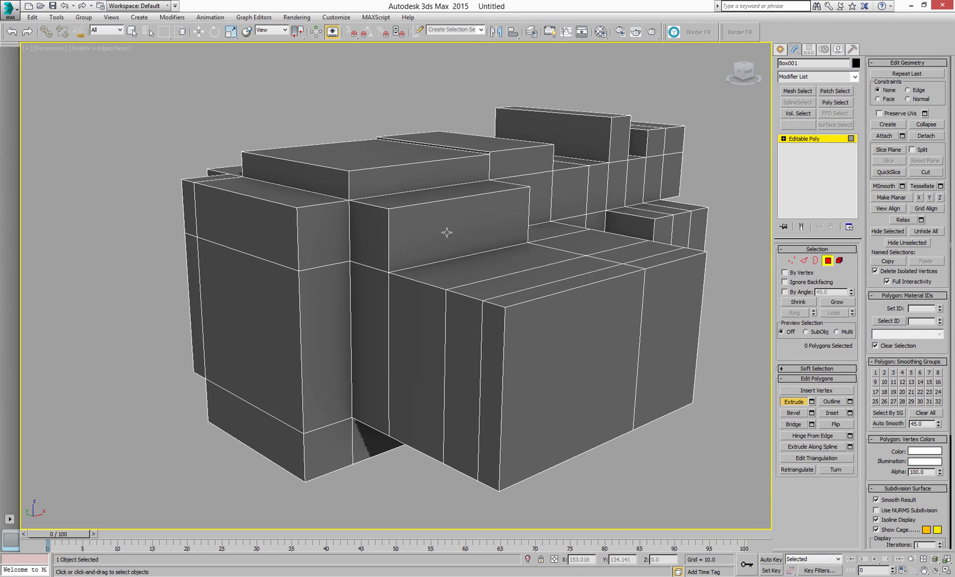
{"action": "left_click_drag", "start_coordinate": [364, 151], "coordinate": [369, 109]}
{"action": "left_click_drag", "start_coordinate": [256, 343], "coordinate": [285, 294]}
{"action": "left_click_drag", "start_coordinate": [663, 314], "coordinate": [659, 277]}
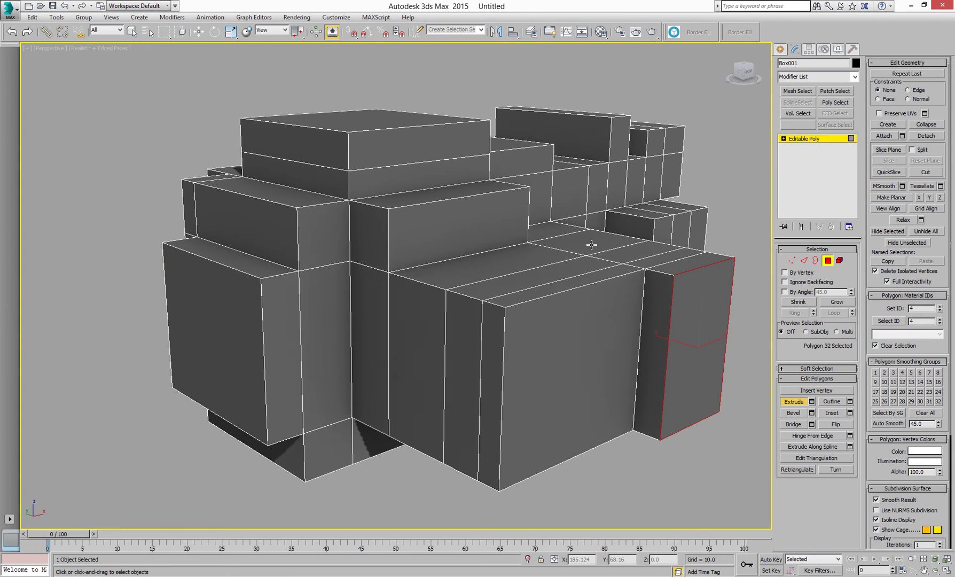
- Select a three-polygon top strip and extrude it upward
{"action": "left_click", "coordinate": [591, 244]}
{"action": "left_click", "coordinate": [610, 251], "text": "ctrl"}
{"action": "left_click", "coordinate": [636, 261], "text": "ctrl"}
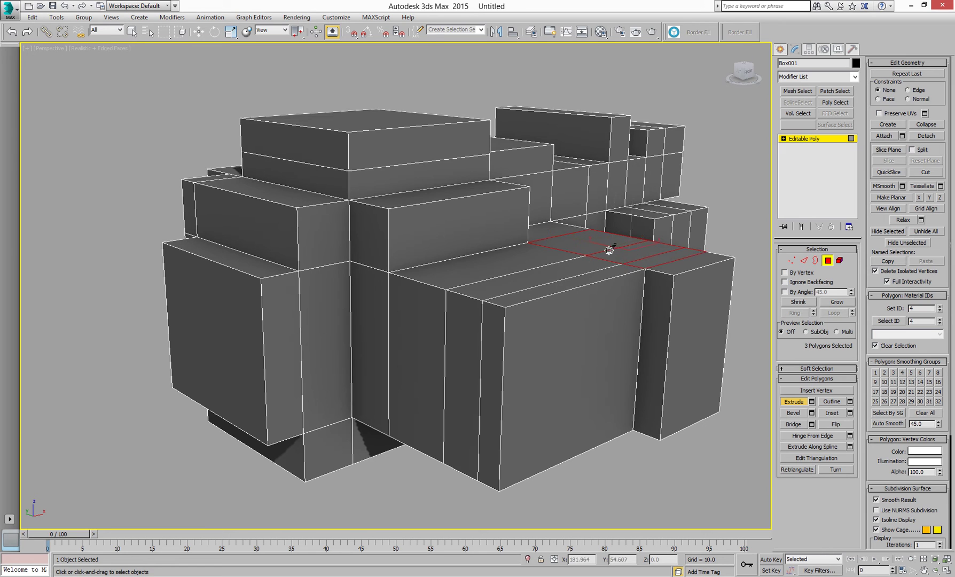
{"action": "left_click_drag", "start_coordinate": [591, 242], "coordinate": [591, 204]}
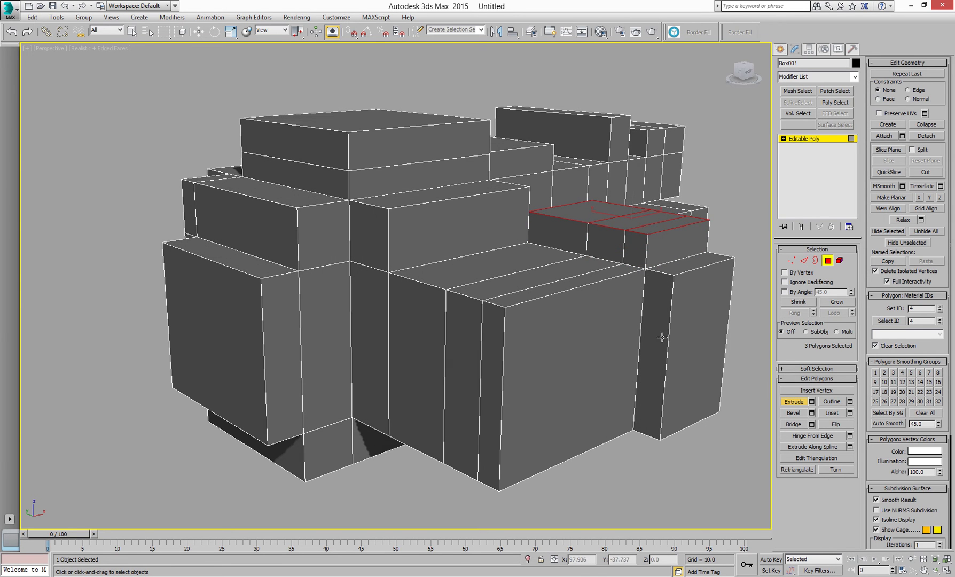
{"action": "middle_click_drag", "start_coordinate": [439, 369], "coordinate": [440, 298], "text": "alt"}
{"action": "scroll", "coordinate": [443, 291], "scroll_direction": "up", "scroll_amount": 3}
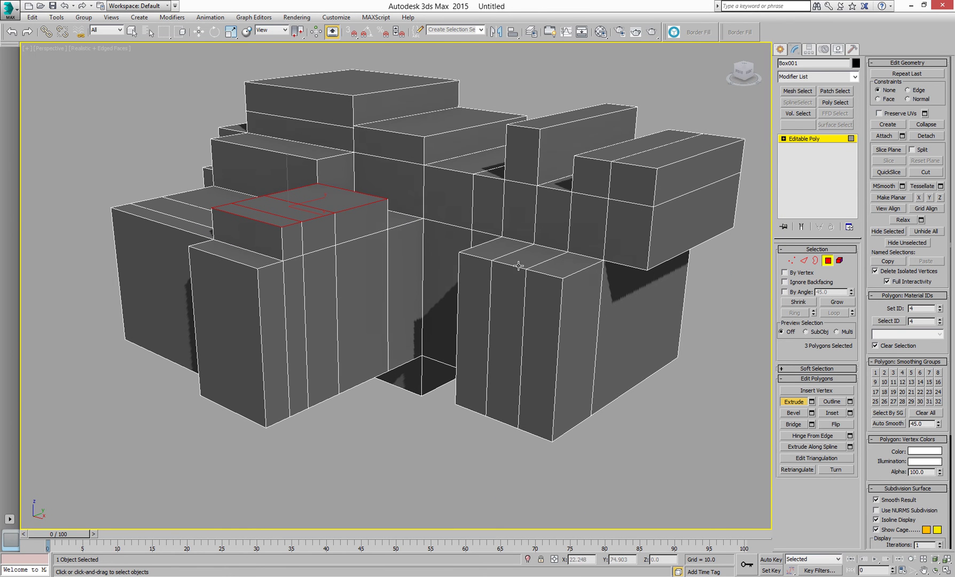
- Select the right box's two end faces and set the extrusion height to 10
{"action": "key", "text": "w"}
{"action": "left_click", "coordinate": [811, 402]}
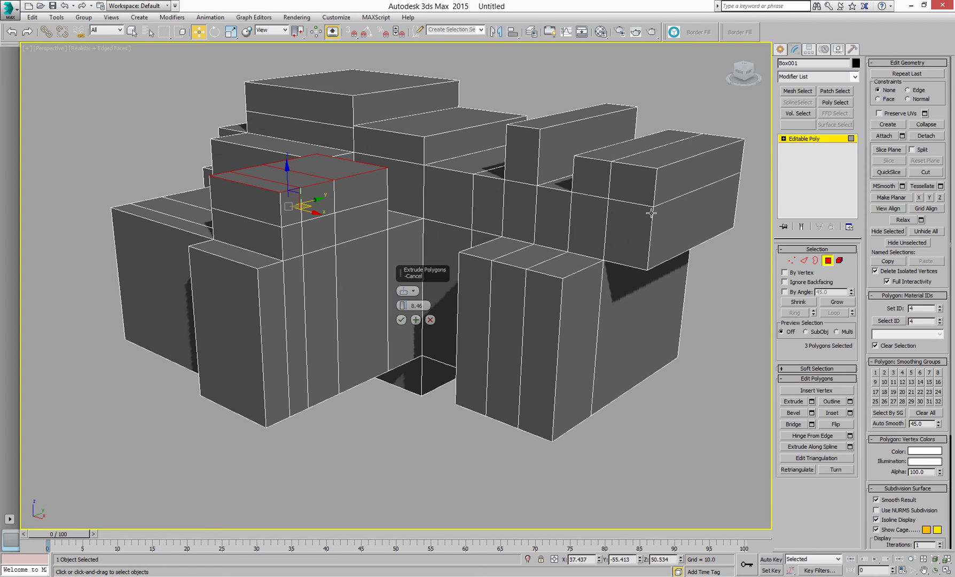
{"action": "left_click", "coordinate": [669, 186]}
{"action": "left_click", "coordinate": [661, 232], "text": "ctrl"}
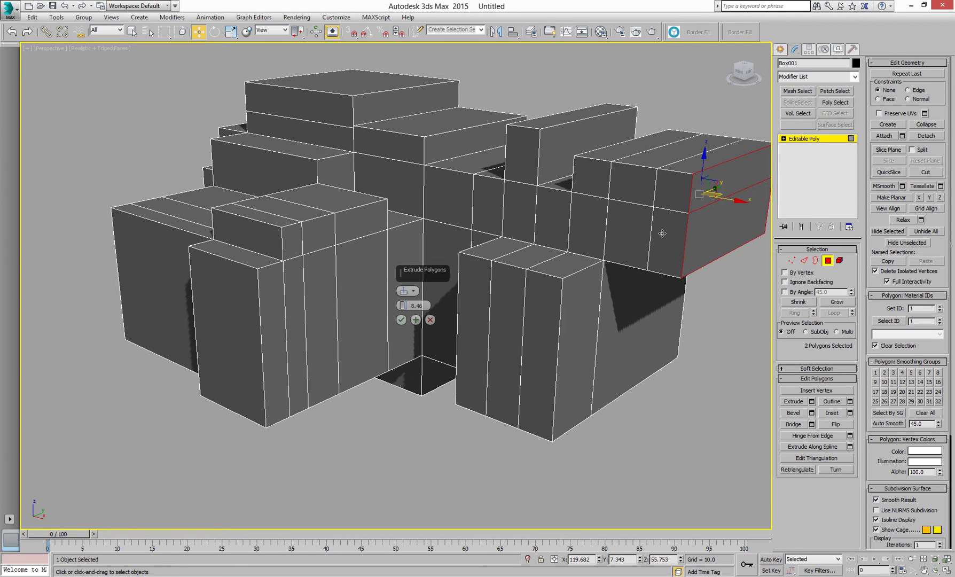
{"action": "double_click", "coordinate": [422, 305]}
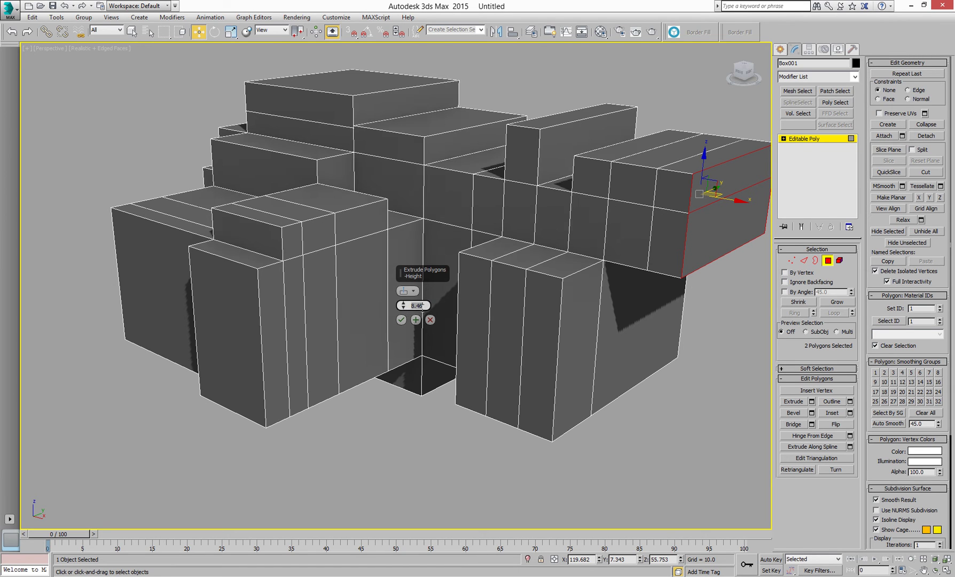
{"action": "type", "text": "10"}
{"action": "key", "text": "Return"}
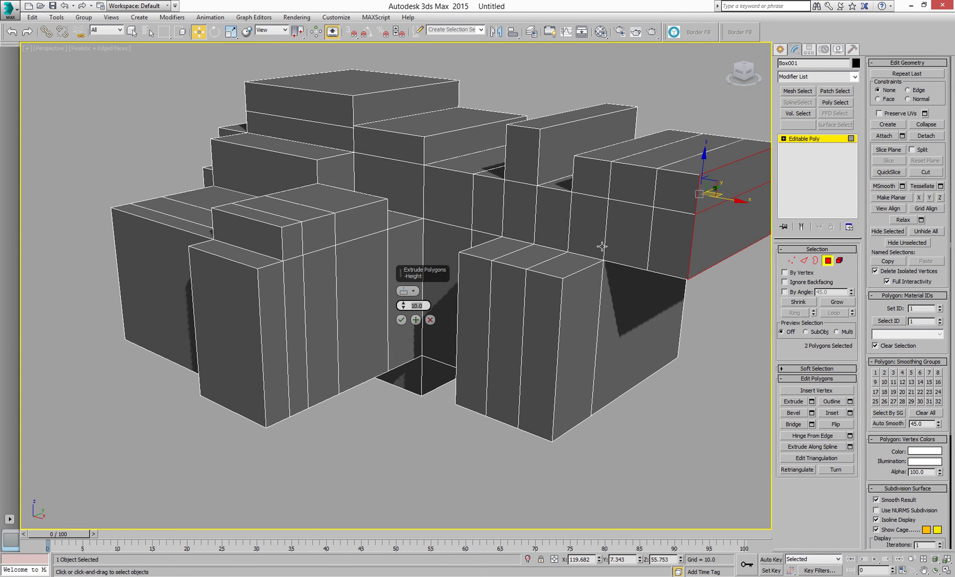
- Apply the 10-unit extrusion twice to lengthen the right box
{"action": "middle_click_drag", "start_coordinate": [605, 244], "coordinate": [446, 286]}
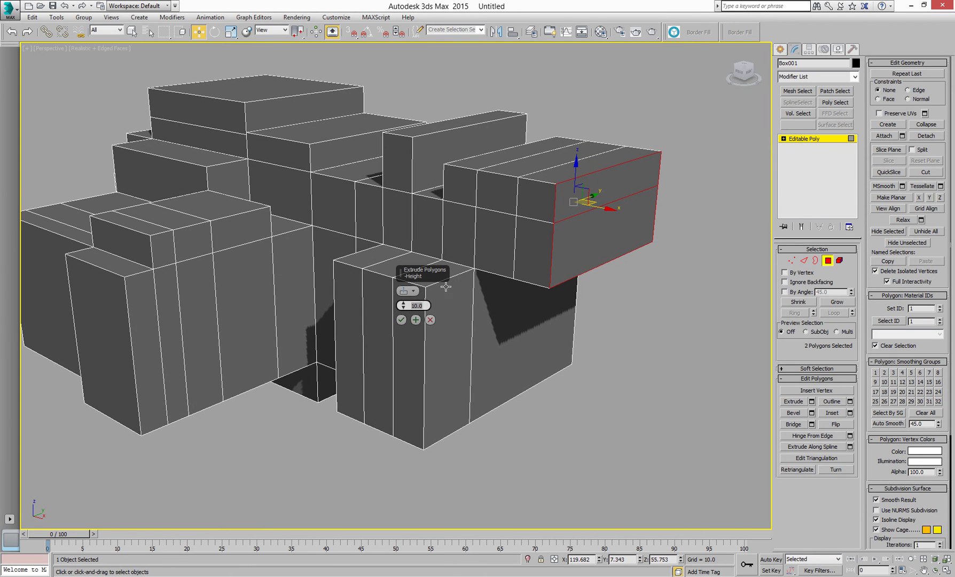
{"action": "left_click", "coordinate": [416, 320]}
{"action": "left_click", "coordinate": [417, 321]}
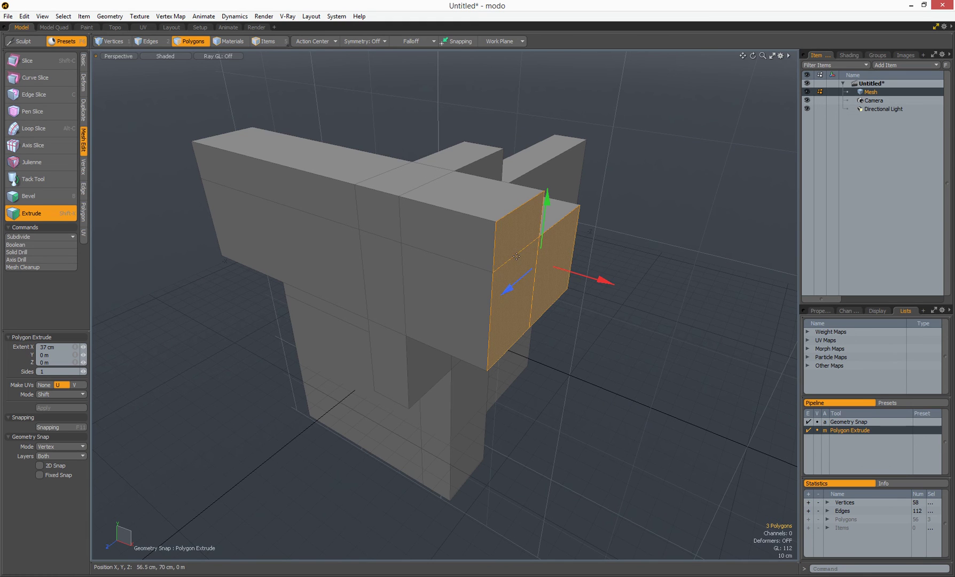
- Extrude the arm's end faces 20 cm to the right, then twice more
{"action": "left_click_drag", "start_coordinate": [490, 268], "coordinate": [618, 297]}
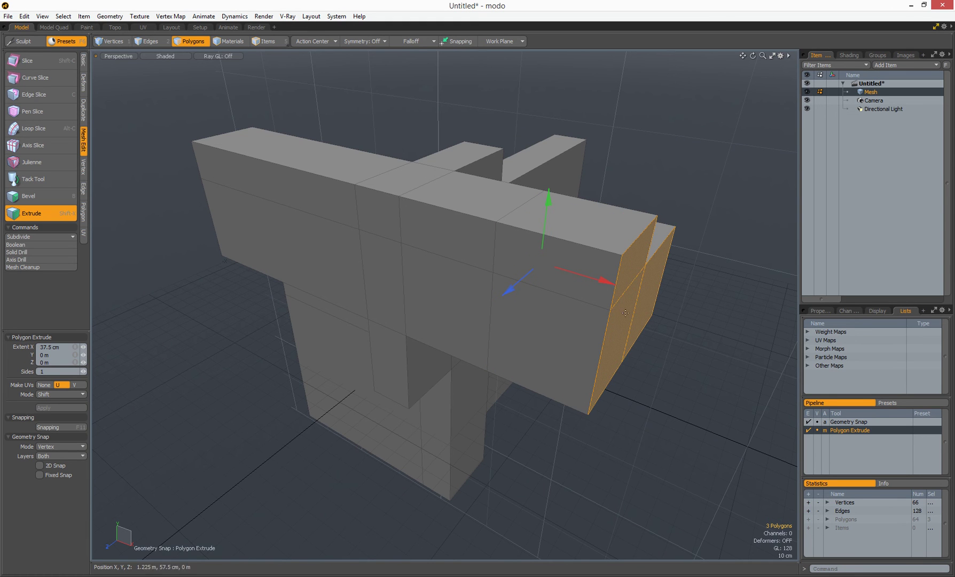
{"action": "left_click", "coordinate": [49, 346]}
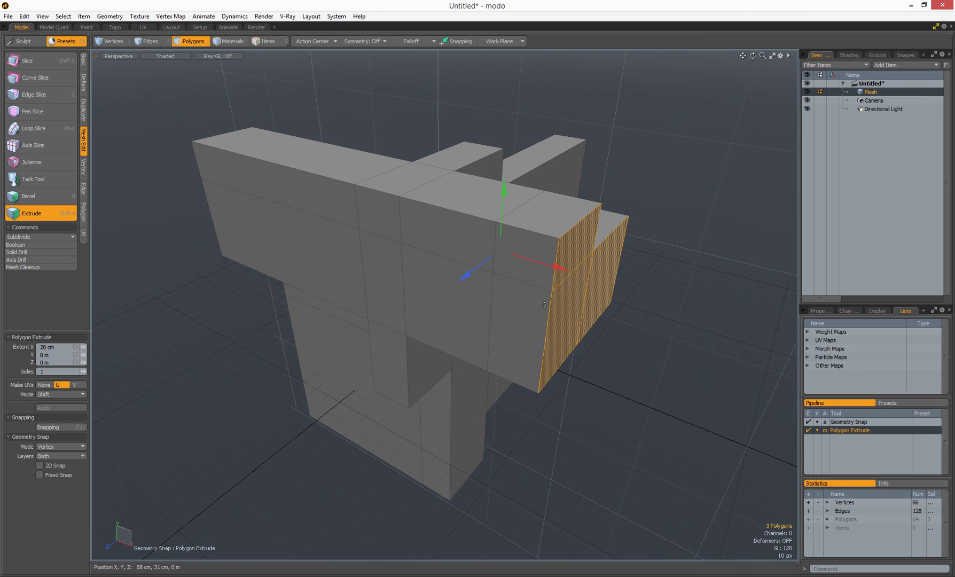
{"action": "left_click", "coordinate": [570, 250]}
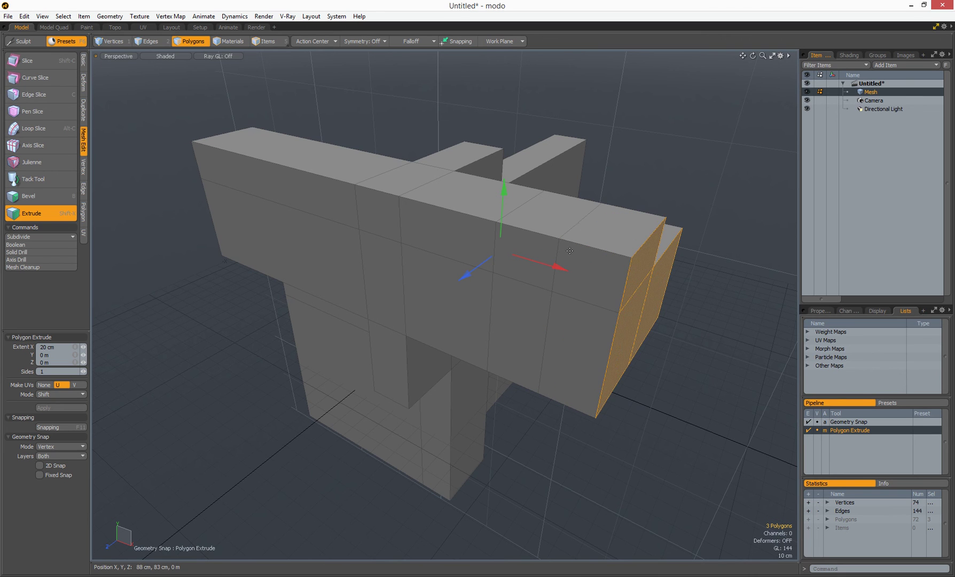
{"action": "left_click", "coordinate": [637, 265]}
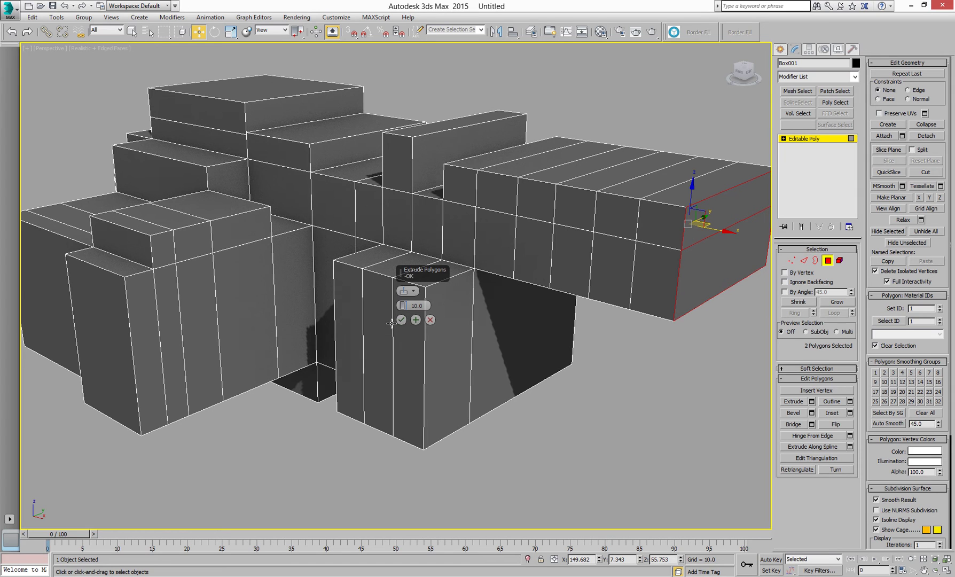
- Extrude the arm's two end polygons once more, finish with OK, and clear the selection
{"action": "left_click", "coordinate": [417, 320]}
{"action": "mouse_move", "coordinate": [417, 320]}
{"action": "middle_mouse_down"}
{"action": "mouse_move", "coordinate": [541, 334]}
{"action": "mouse_move", "coordinate": [505, 262]}
{"action": "mouse_move", "coordinate": [430, 325]}
{"action": "middle_mouse_up"}
{"action": "left_click", "coordinate": [401, 319]}
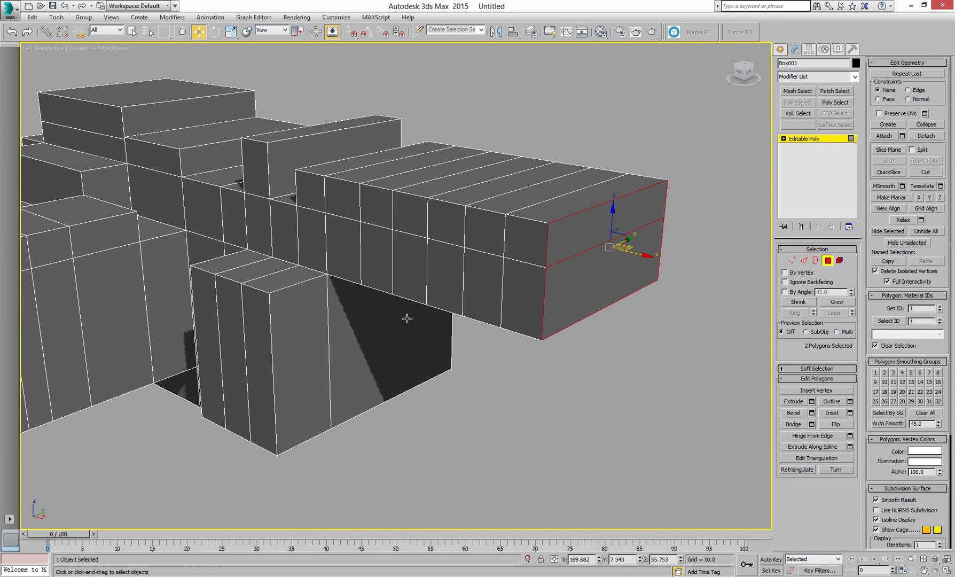
{"action": "left_click", "coordinate": [496, 363]}
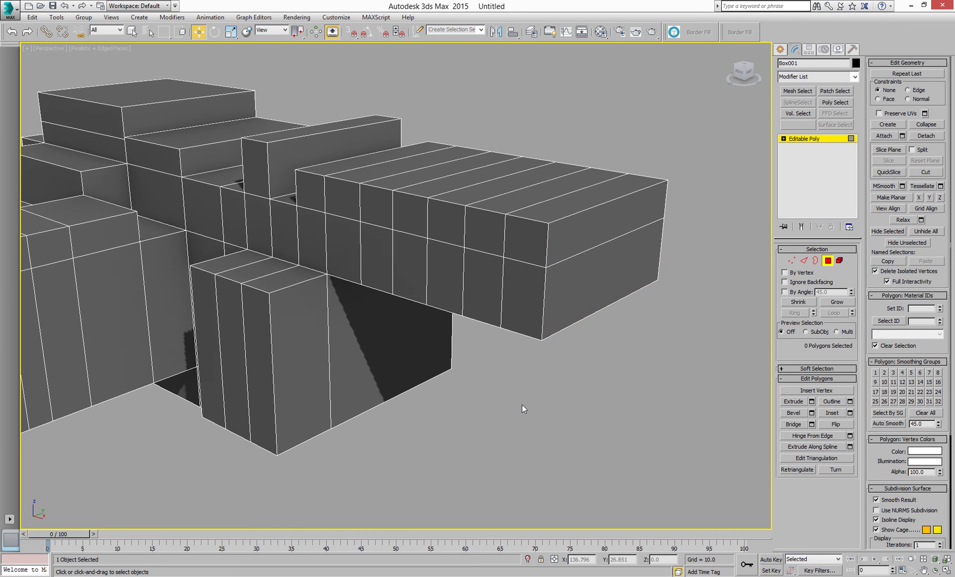
{"action": "mouse_move", "coordinate": [386, 179]}
{"action": "middle_mouse_down"}
{"action": "mouse_move", "coordinate": [366, 137]}
{"action": "mouse_move", "coordinate": [397, 181]}
{"action": "middle_mouse_up"}
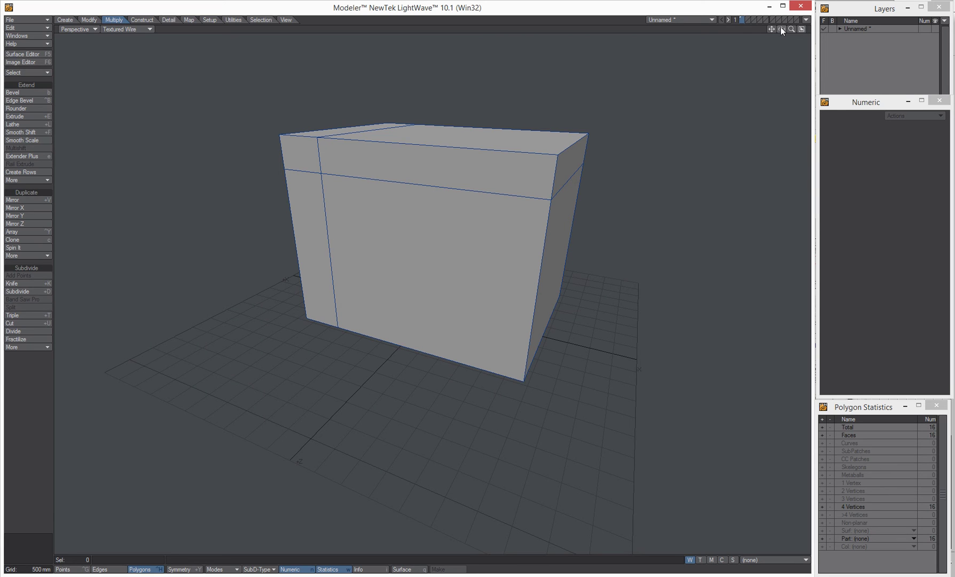
- Select the top strip and end face at the box's right end
{"action": "left_click_drag", "start_coordinate": [781, 29], "coordinate": [741, 87]}
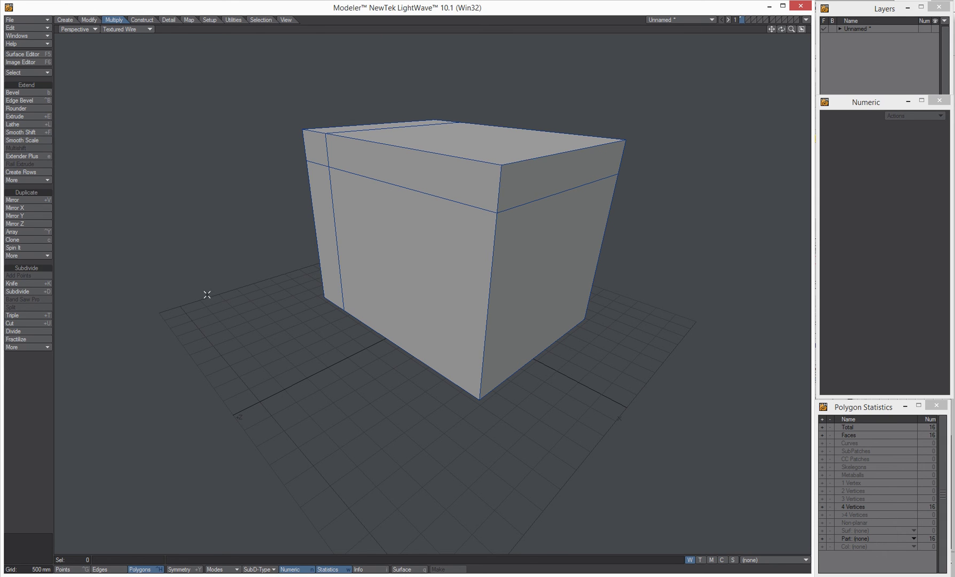
{"action": "left_click", "coordinate": [541, 181]}
{"action": "left_click", "coordinate": [542, 207]}
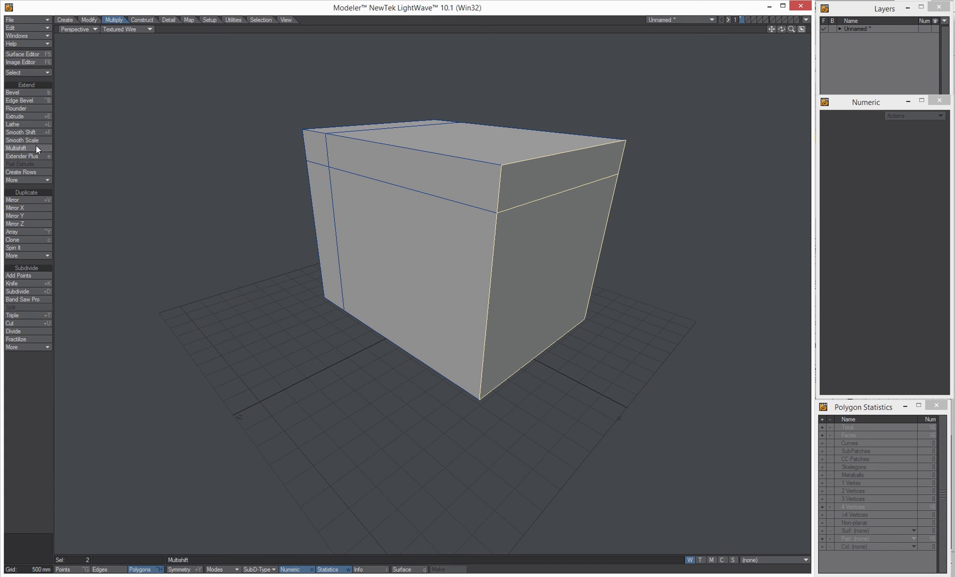
- Smooth Shift the two right-end faces outward twice, totaling 850 mm
{"action": "left_click", "coordinate": [30, 132]}
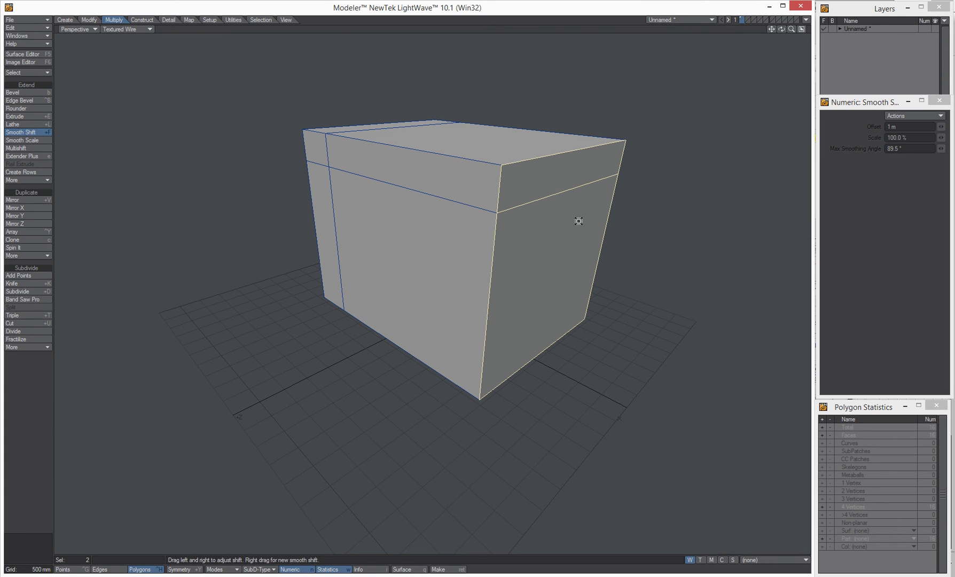
{"action": "left_click_drag", "start_coordinate": [558, 183], "coordinate": [624, 200]}
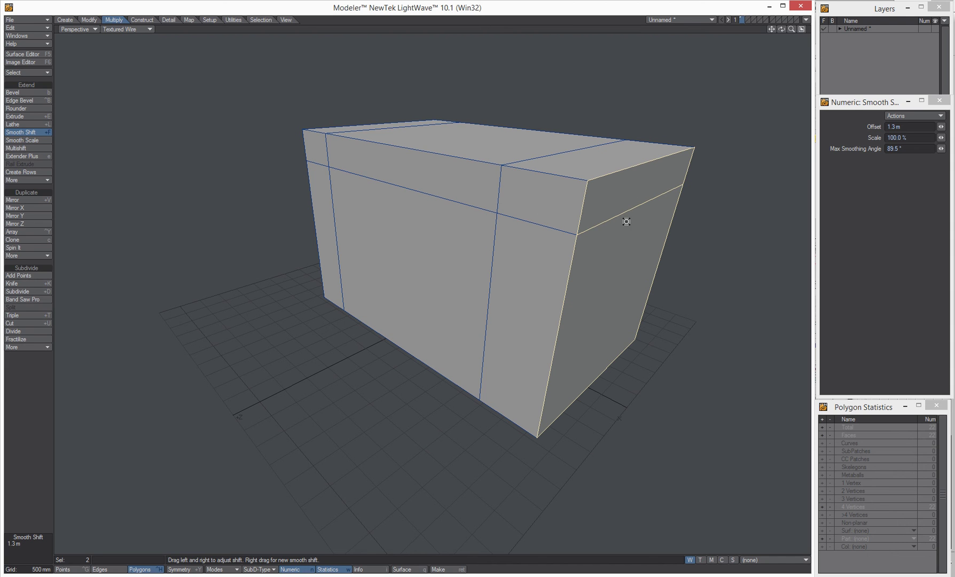
{"action": "right_click_drag", "start_coordinate": [614, 203], "coordinate": [656, 213]}
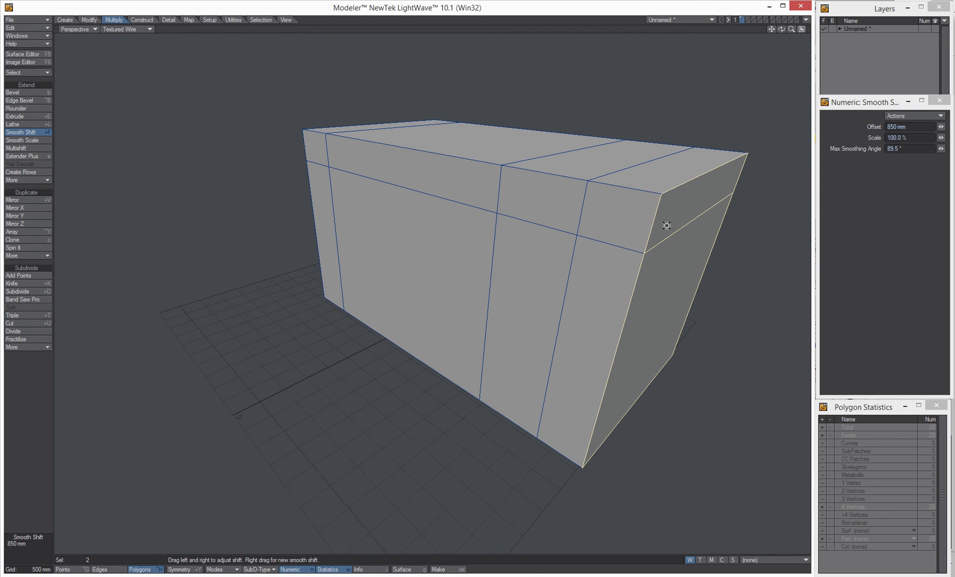
{"action": "key", "text": "space"}
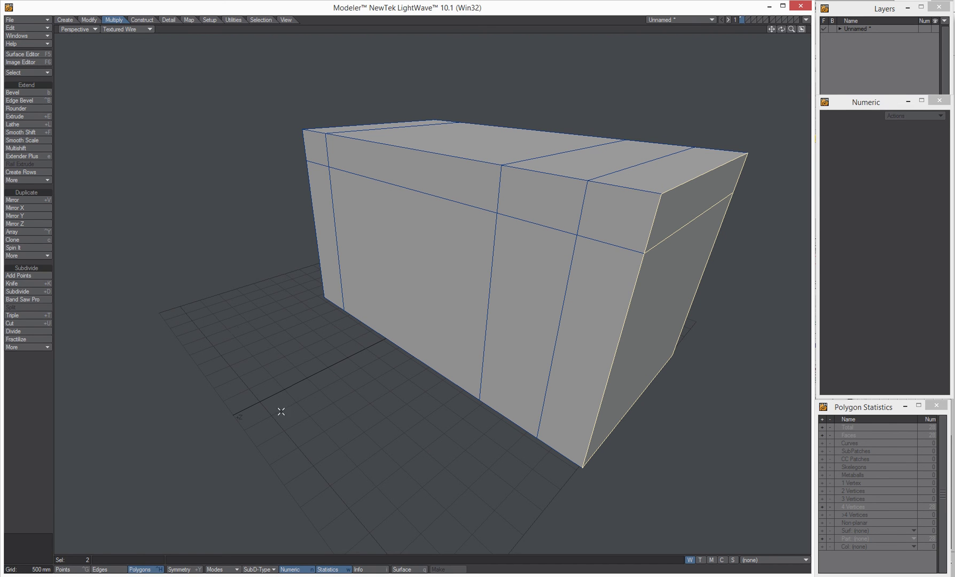
- Smooth Shift the four front top-band and right-front faces outward 1.15 m, then deselect
{"action": "left_click", "coordinate": [9, 520]}
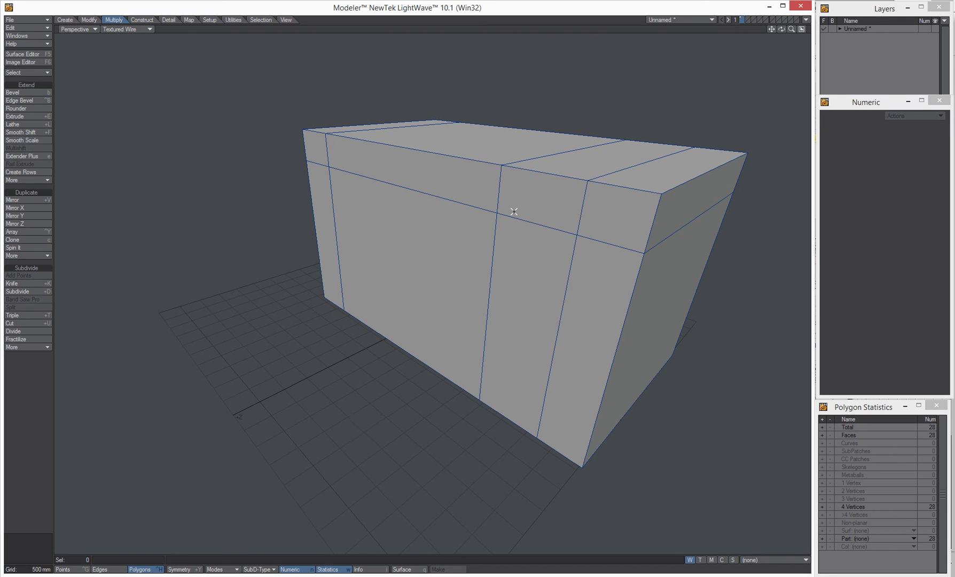
{"action": "mouse_move", "coordinate": [445, 183]}
{"action": "left_mouse_down"}
{"action": "mouse_move", "coordinate": [626, 202]}
{"action": "mouse_move", "coordinate": [586, 296]}
{"action": "left_mouse_up"}
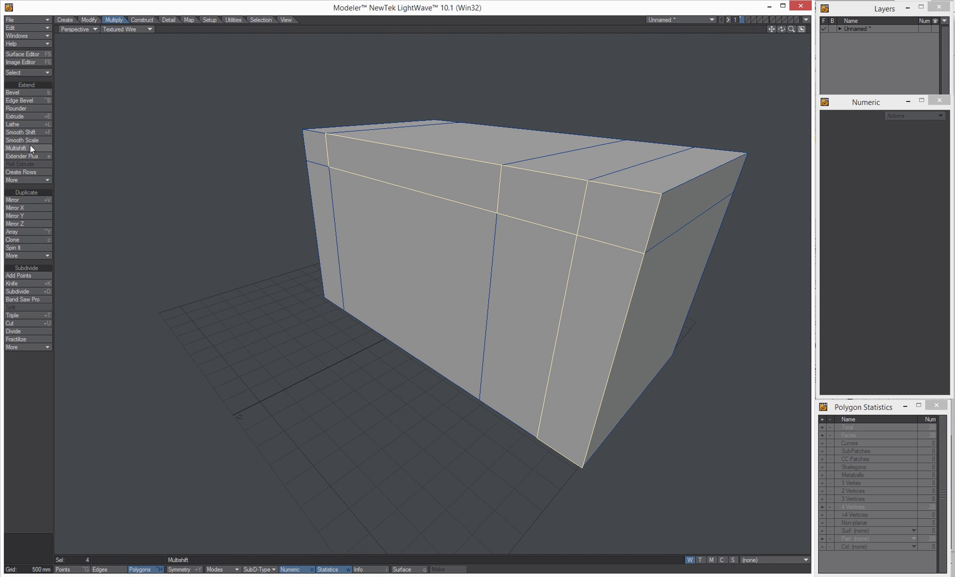
{"action": "left_click", "coordinate": [28, 131]}
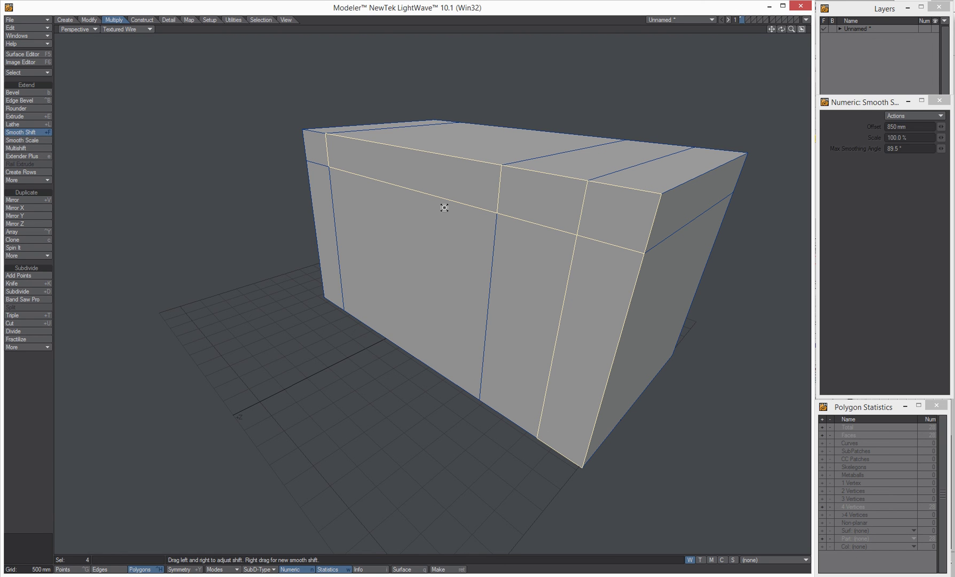
{"action": "left_click_drag", "start_coordinate": [567, 194], "coordinate": [621, 113]}
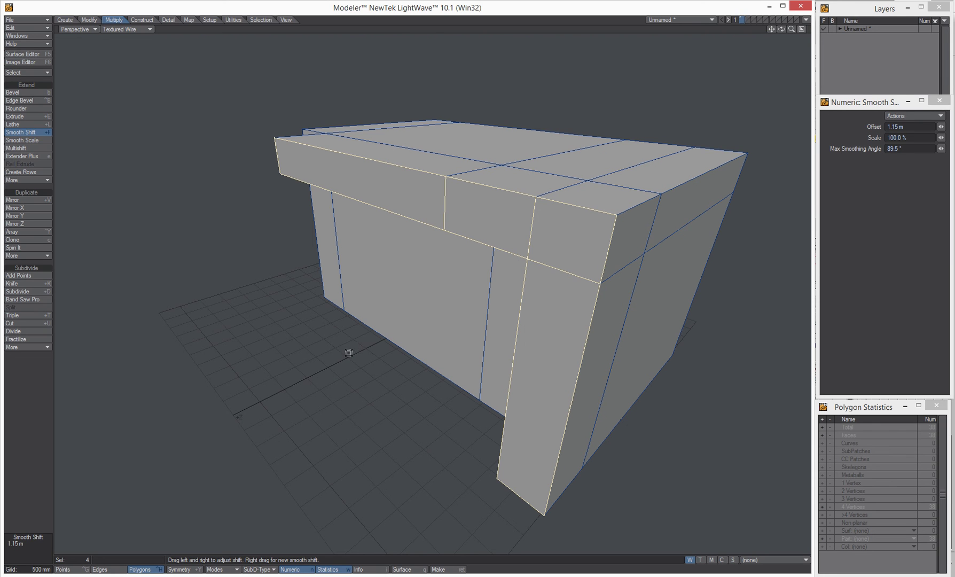
{"action": "key", "text": "space"}
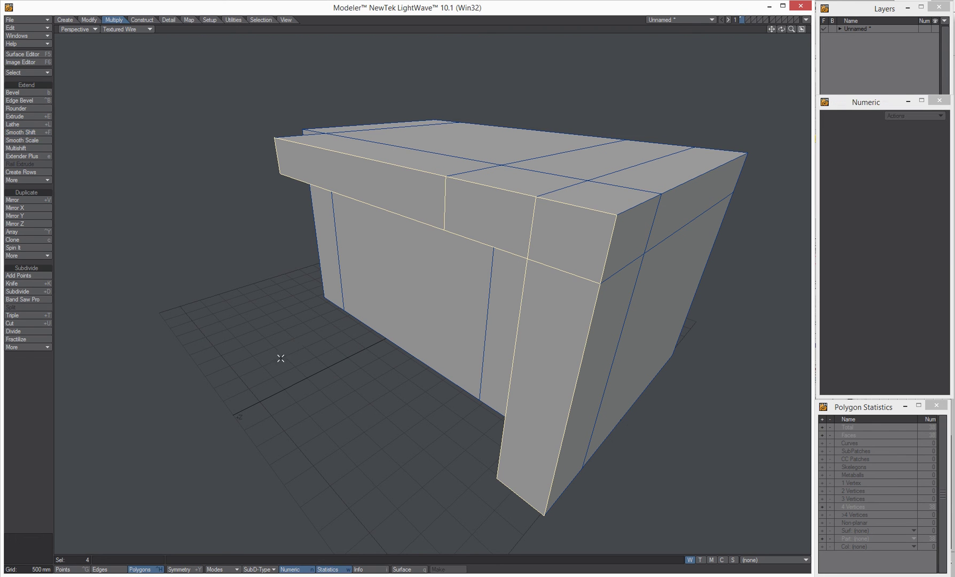
{"action": "left_click", "coordinate": [14, 408]}
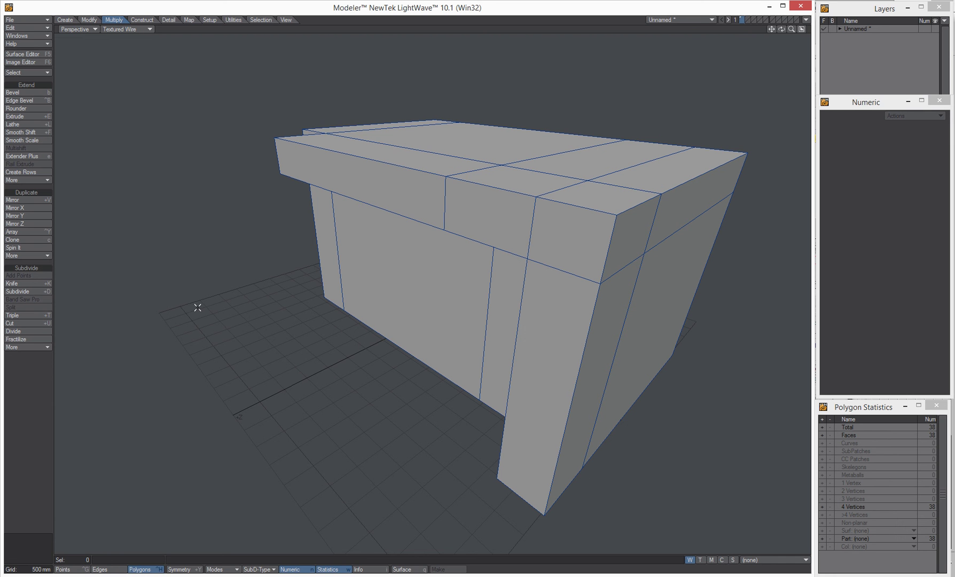
- Select the four top faces at the right end of the mesh
{"action": "left_click_drag", "start_coordinate": [782, 29], "coordinate": [769, 53]}
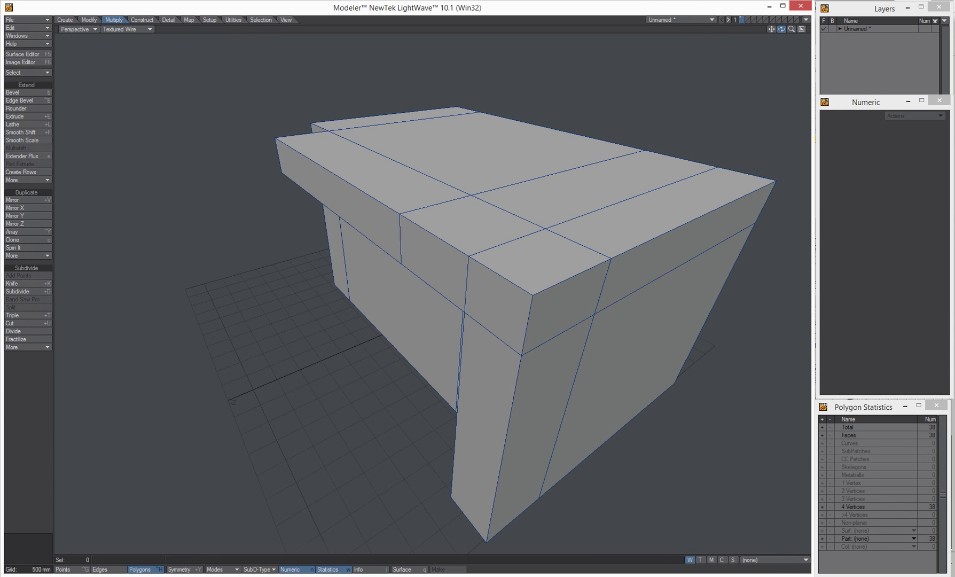
{"action": "left_click", "coordinate": [645, 212]}
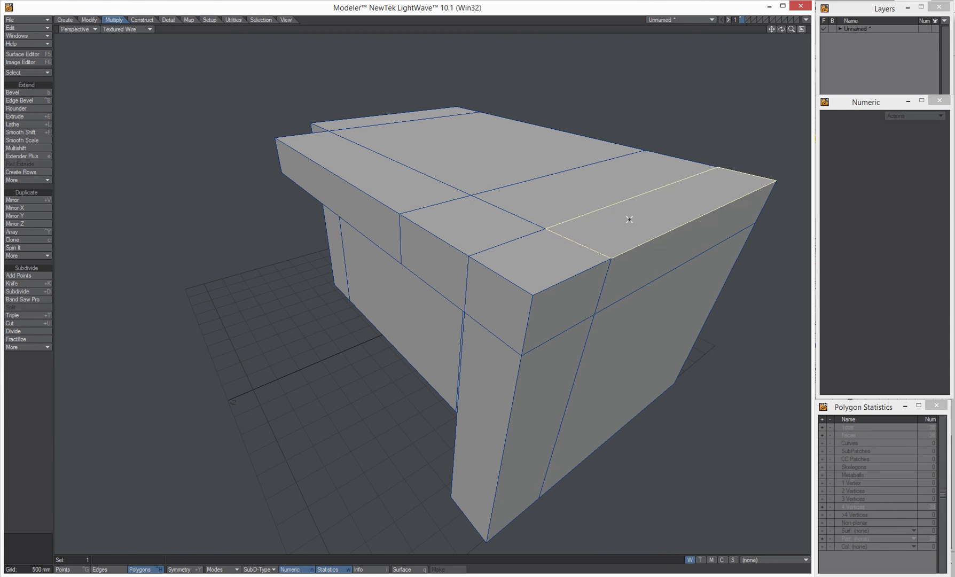
{"action": "left_click", "coordinate": [535, 252]}
{"action": "left_click", "coordinate": [506, 228]}
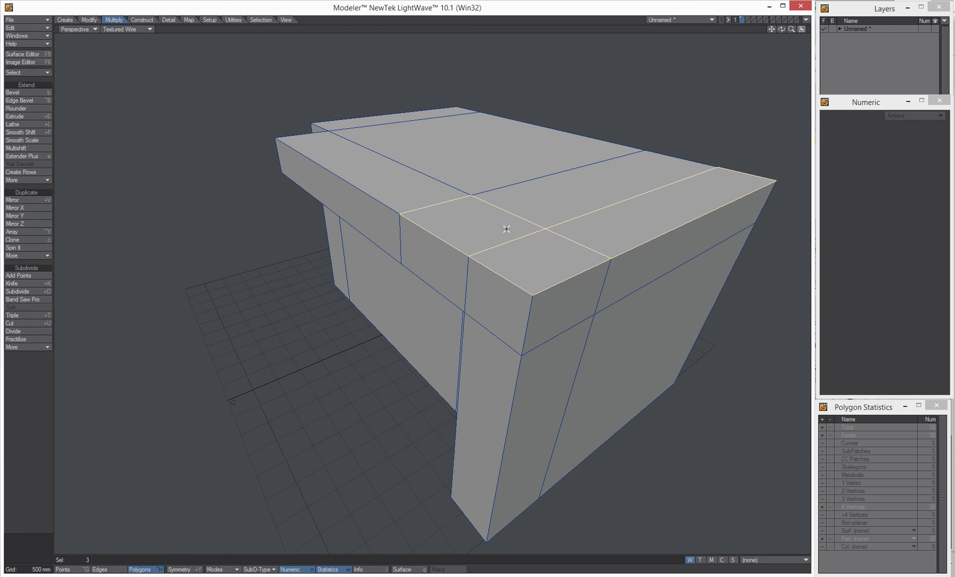
{"action": "left_click", "coordinate": [561, 207]}
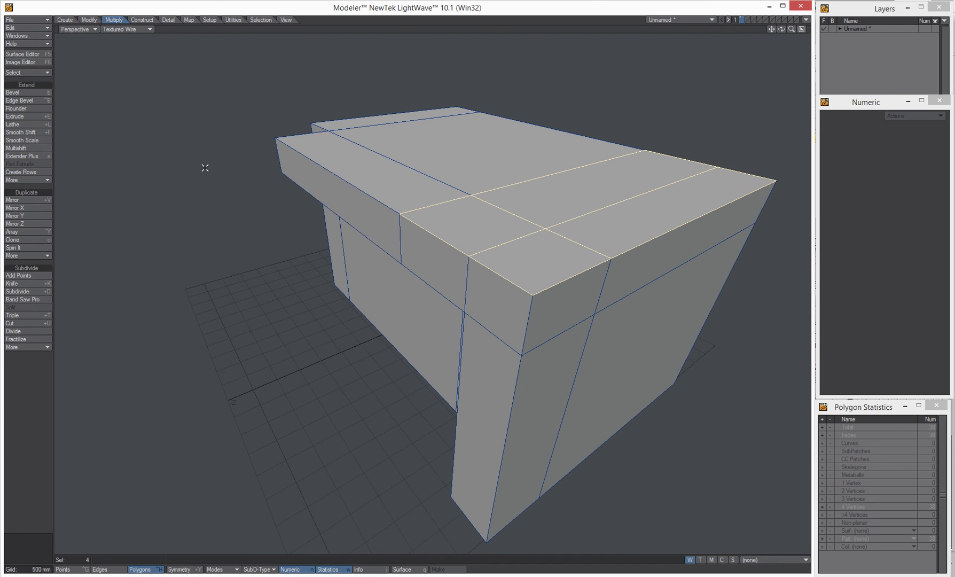
- Smooth Shift the four top faces upward with a 300 mm offset, then deselect
{"action": "left_click", "coordinate": [32, 134]}
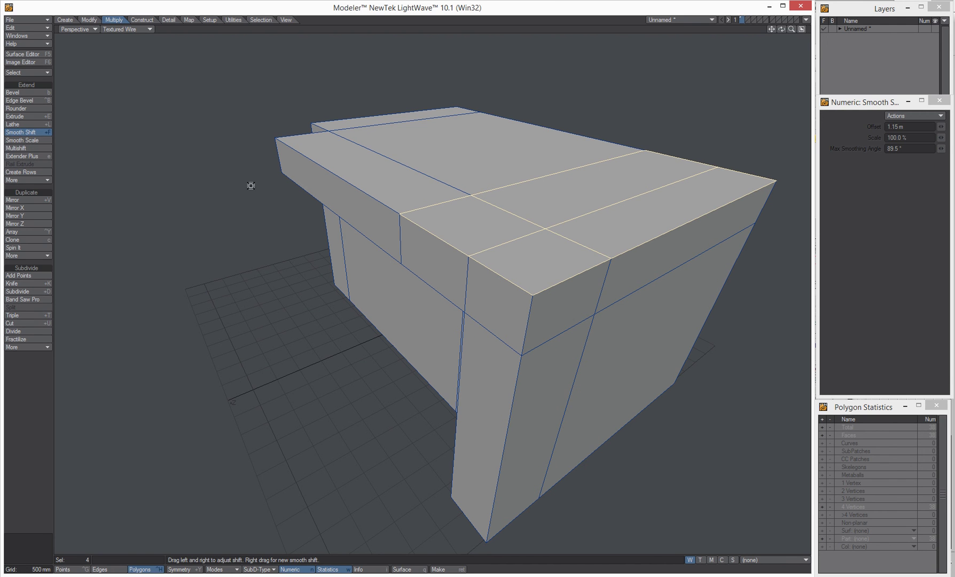
{"action": "left_click_drag", "start_coordinate": [597, 203], "coordinate": [617, 147]}
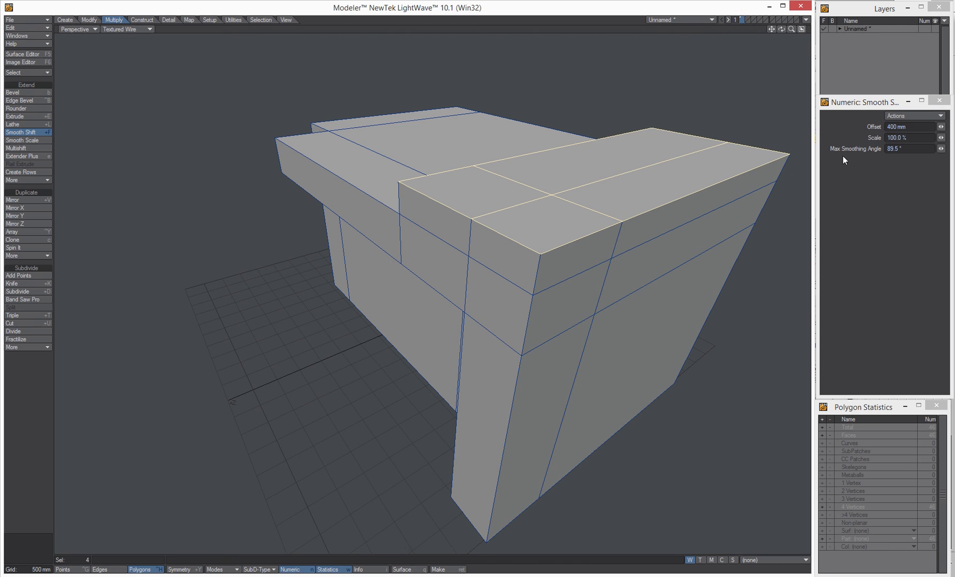
{"action": "left_click", "coordinate": [907, 127]}
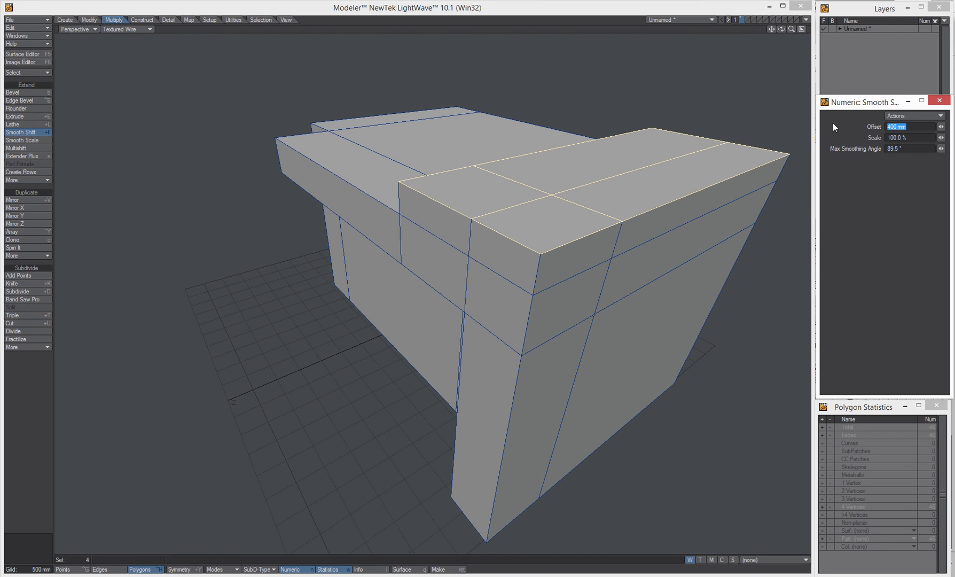
{"action": "type", "text": "300"}
{"action": "key", "text": "Return"}
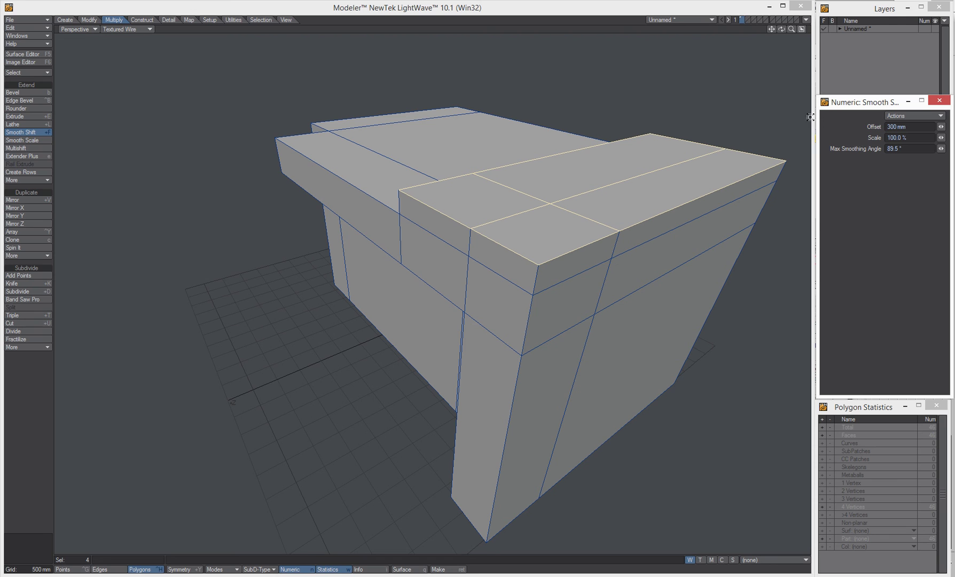
{"action": "key", "text": "space"}
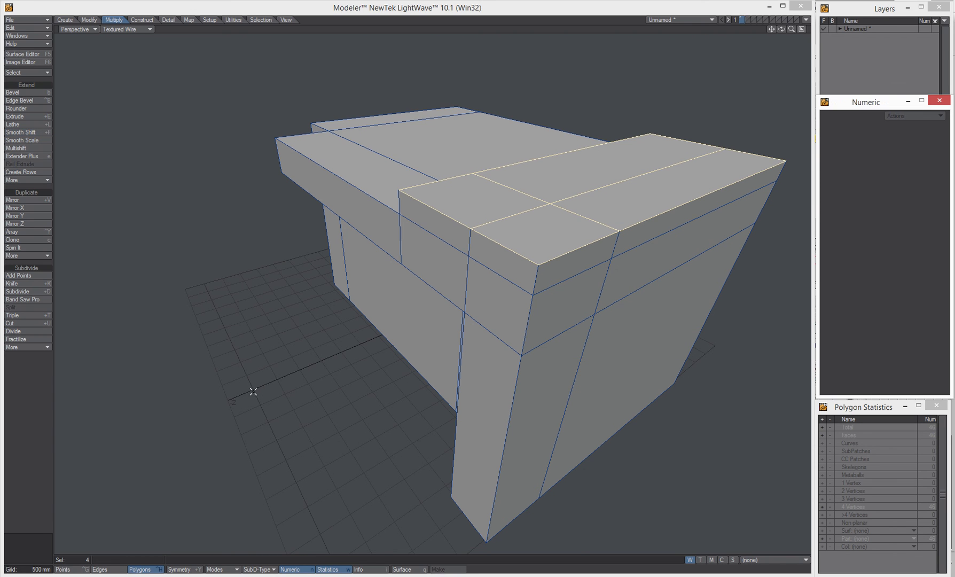
{"action": "left_click", "coordinate": [29, 414]}
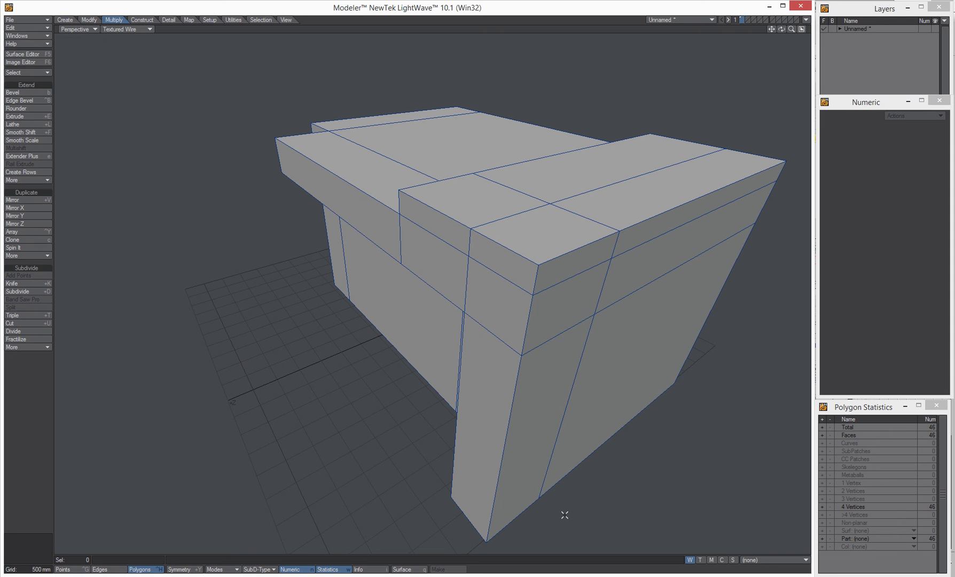
{"action": "left_click", "coordinate": [492, 543]}
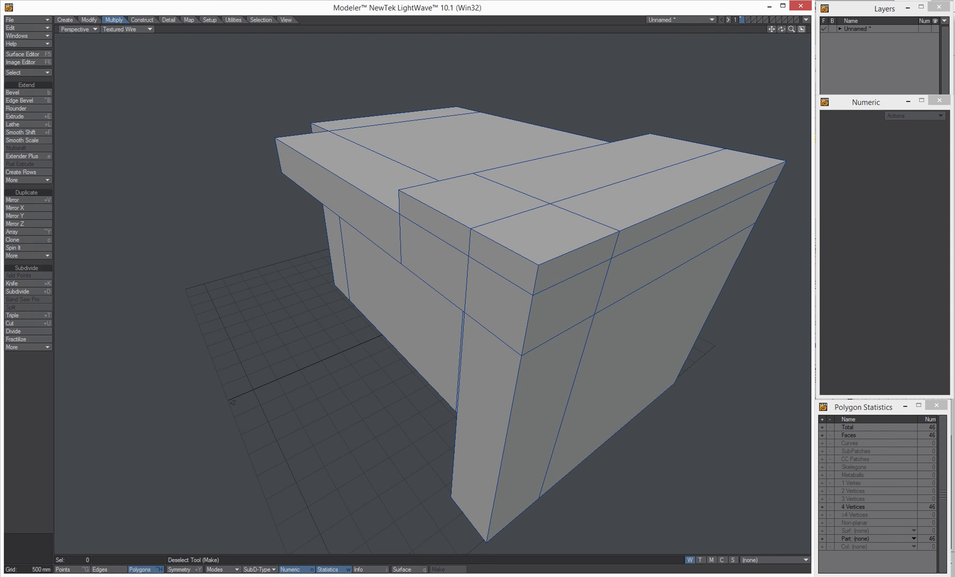